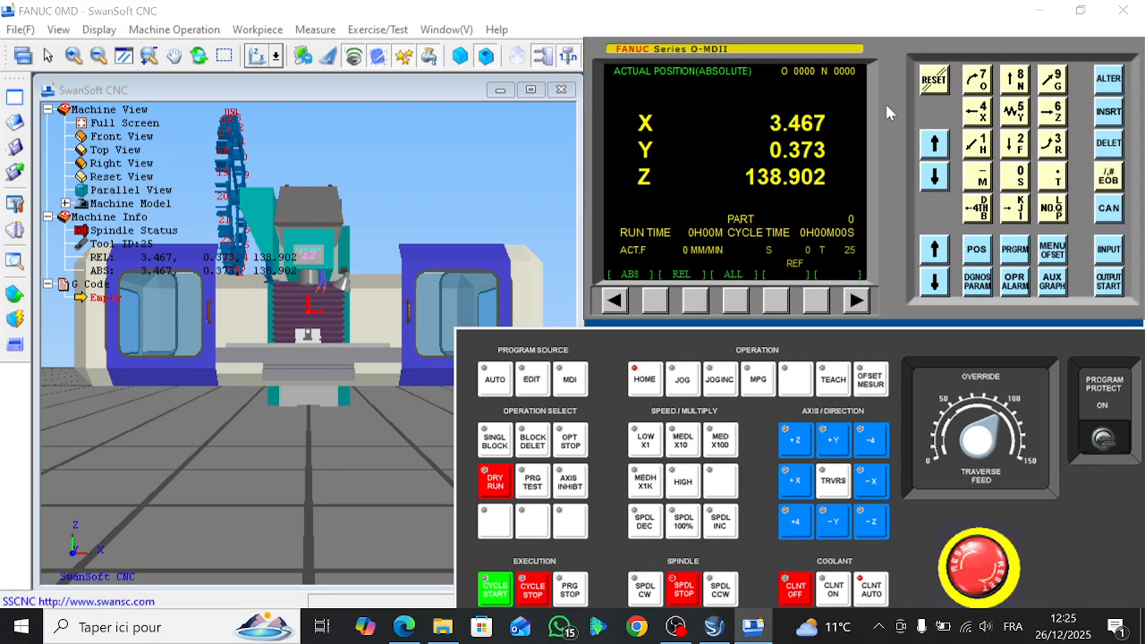
- Return the machine to its home position by referencing the X, Y and Z axes in their positive directions
{"action": "left_click", "coordinate": [634, 373]}
{"action": "left_click", "coordinate": [794, 480]}
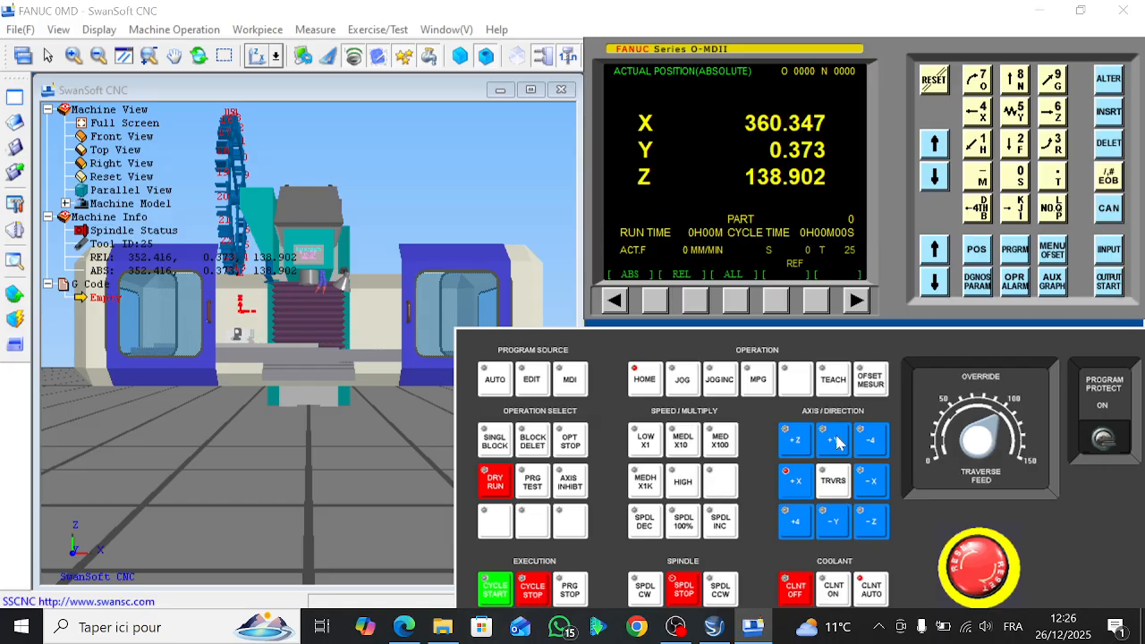
{"action": "left_click", "coordinate": [836, 441]}
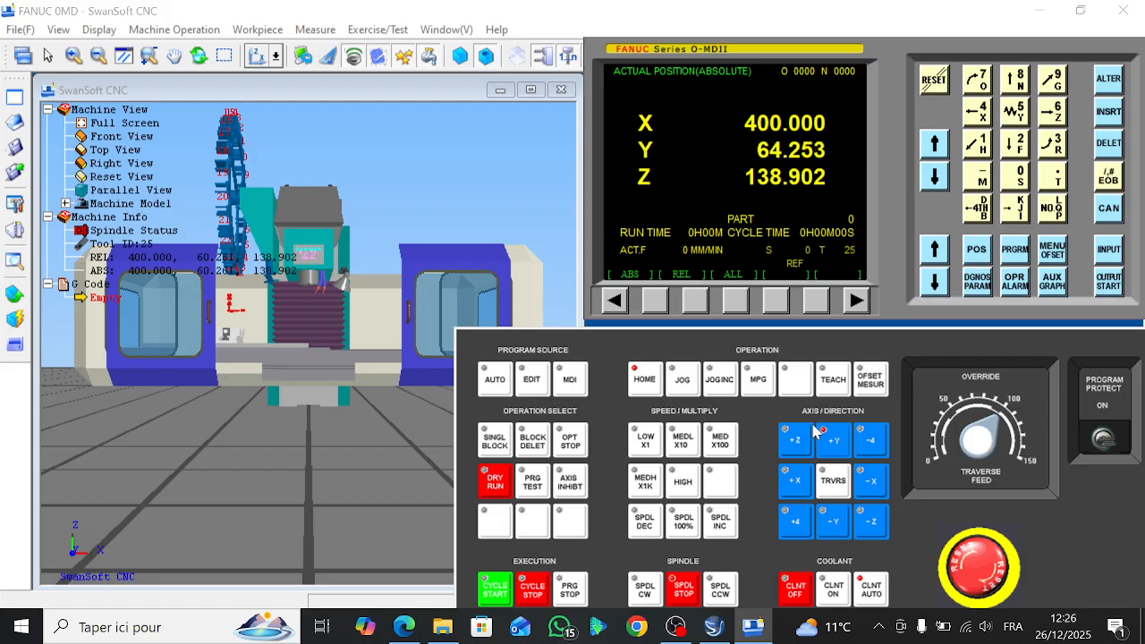
{"action": "left_click", "coordinate": [792, 440]}
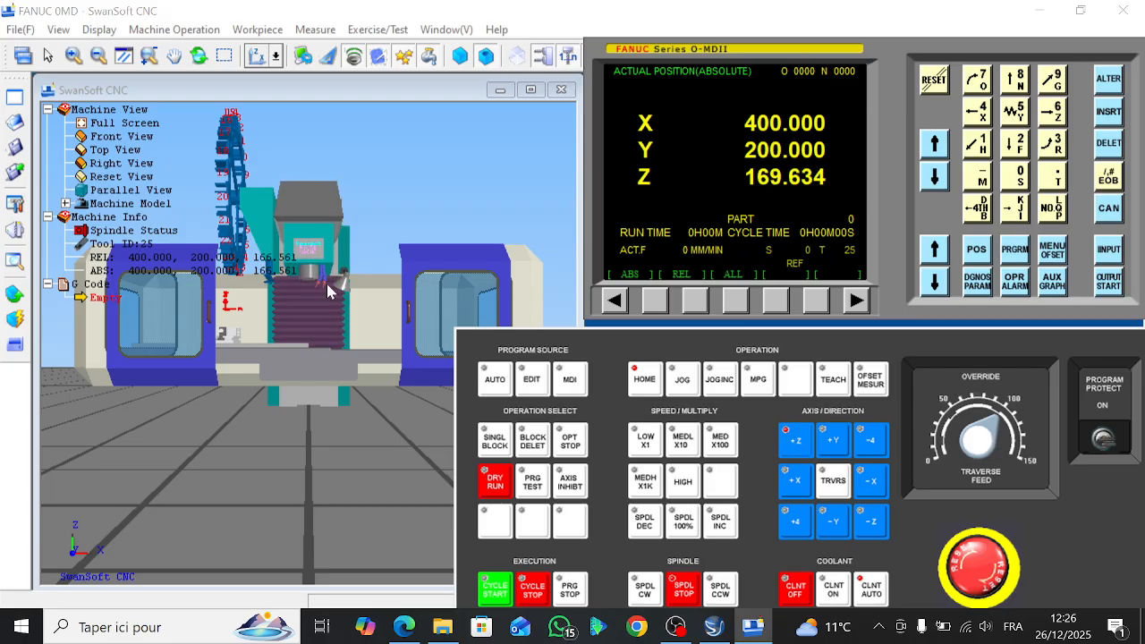
- Set the workpiece stock to the box measuring 70 mm long, 70 mm wide and 20 mm high
{"action": "scroll", "coordinate": [308, 300], "scroll_direction": "up", "scroll_amount": 5}
{"action": "scroll", "coordinate": [311, 302], "scroll_direction": "up", "scroll_amount": 5}
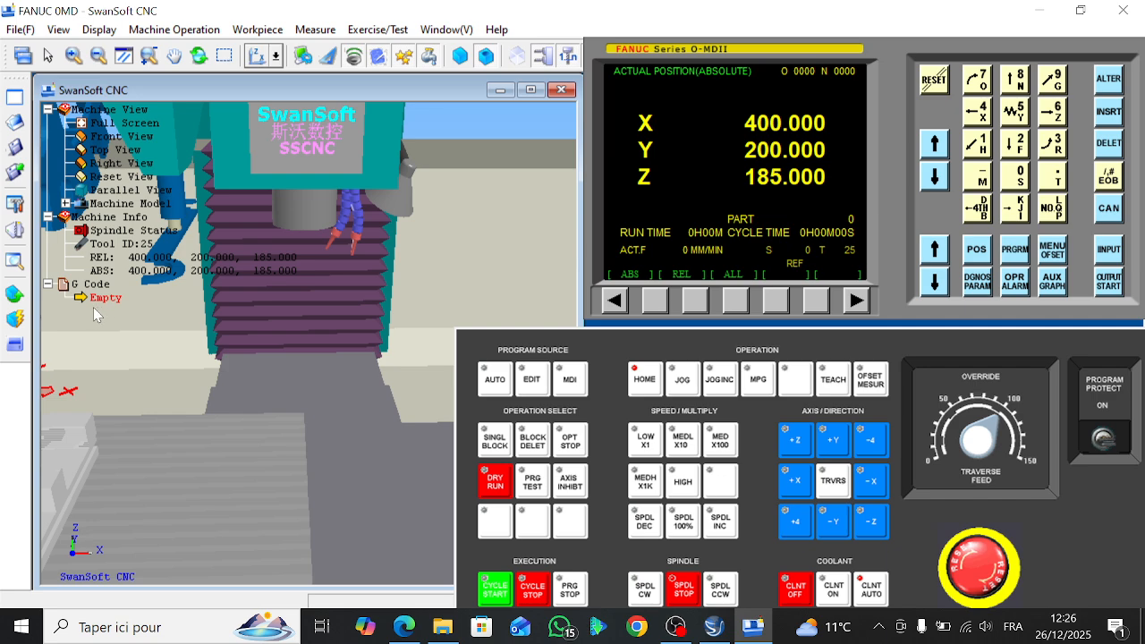
{"action": "left_click", "coordinate": [15, 295]}
{"action": "left_click", "coordinate": [172, 294]}
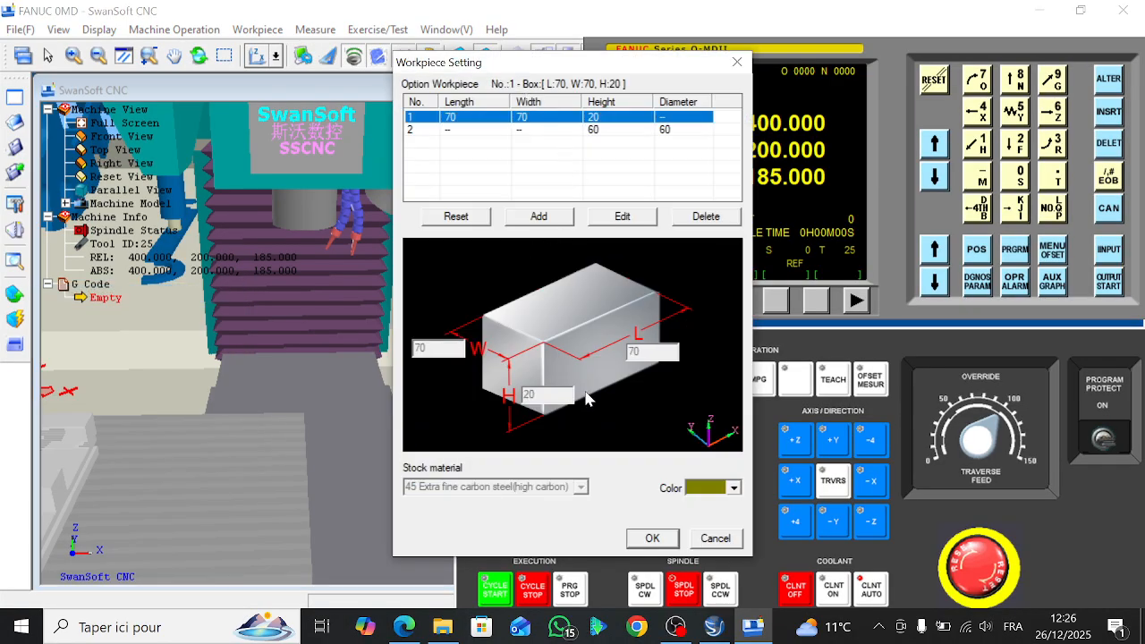
{"action": "left_click", "coordinate": [652, 538]}
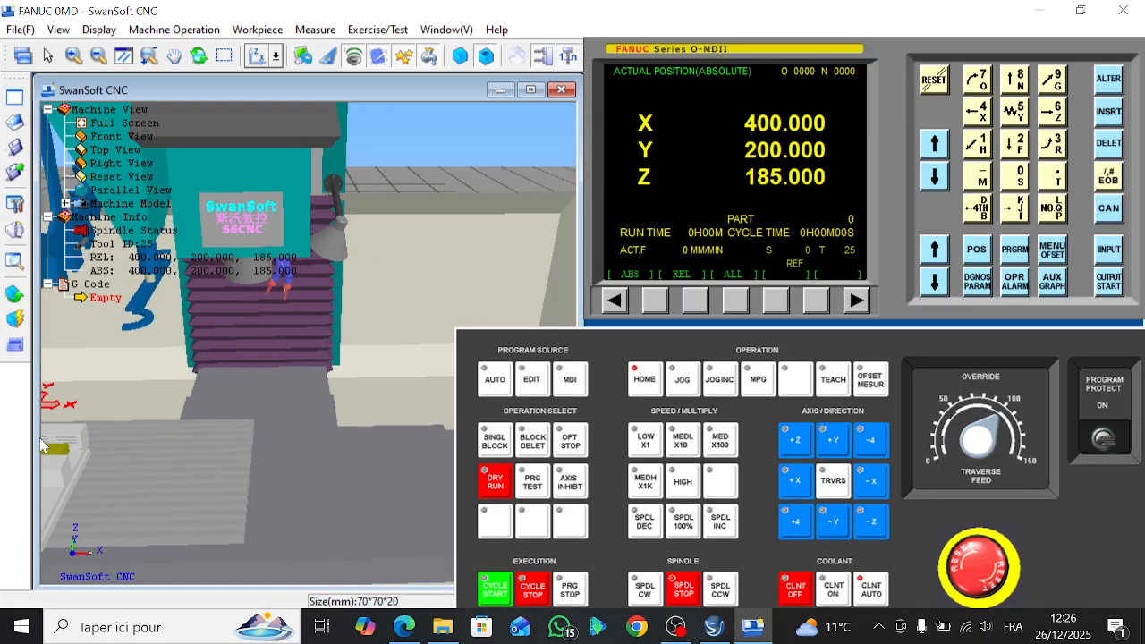
- Raise the workpiece in the small vise until it stands 10 mm above the jaws, and apply the clamp setting
{"action": "scroll", "coordinate": [68, 438], "scroll_direction": "up", "scroll_amount": 3}
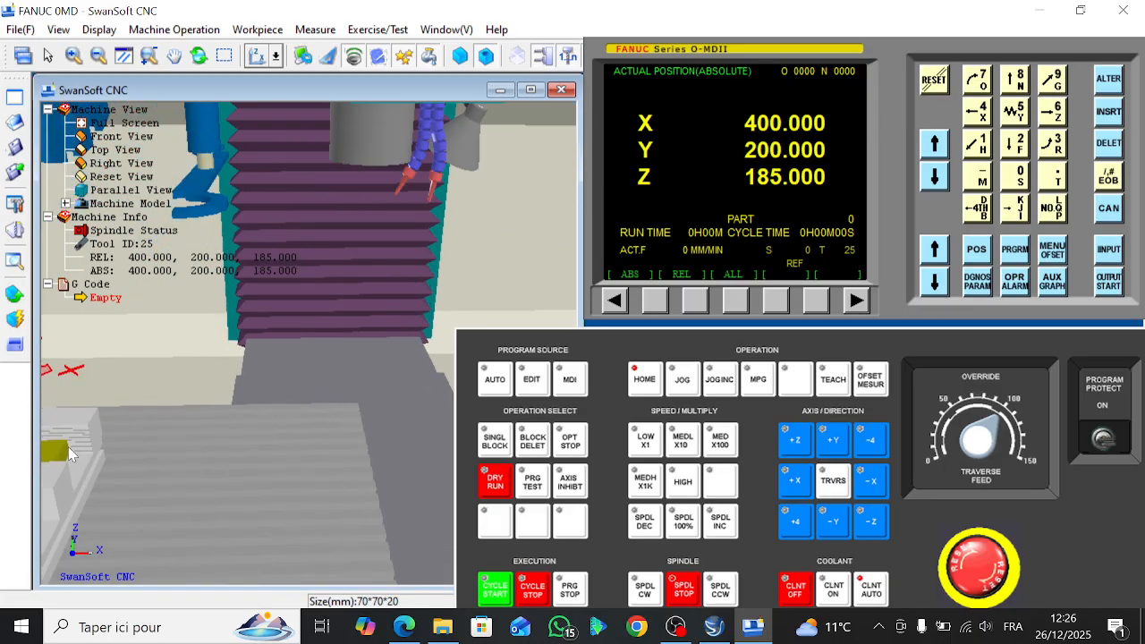
{"action": "left_click", "coordinate": [14, 294]}
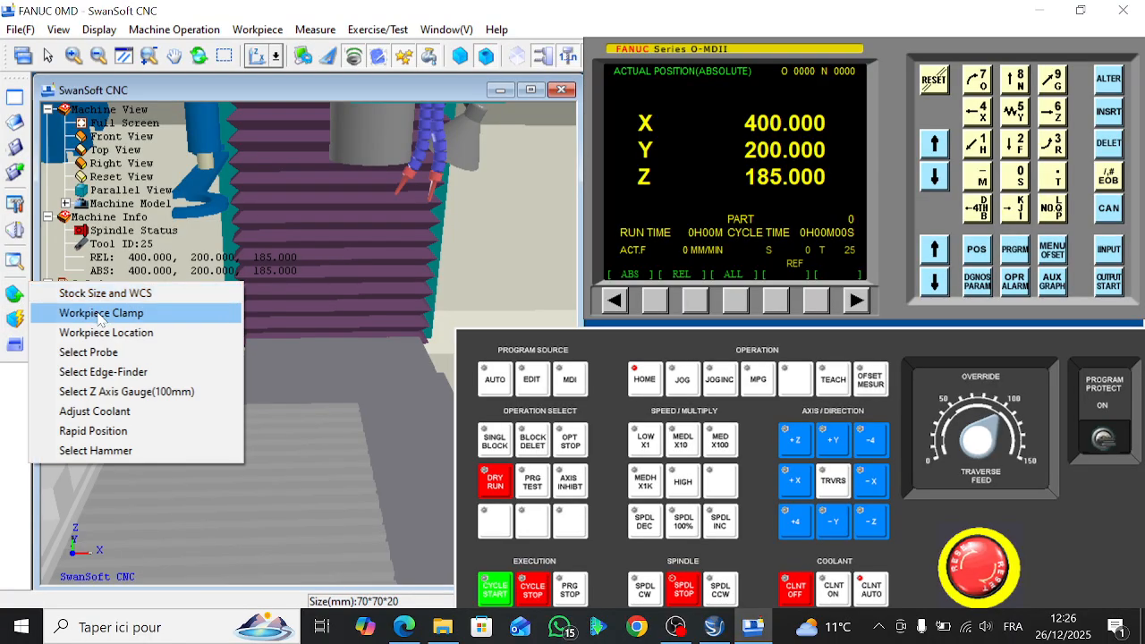
{"action": "left_click", "coordinate": [101, 315]}
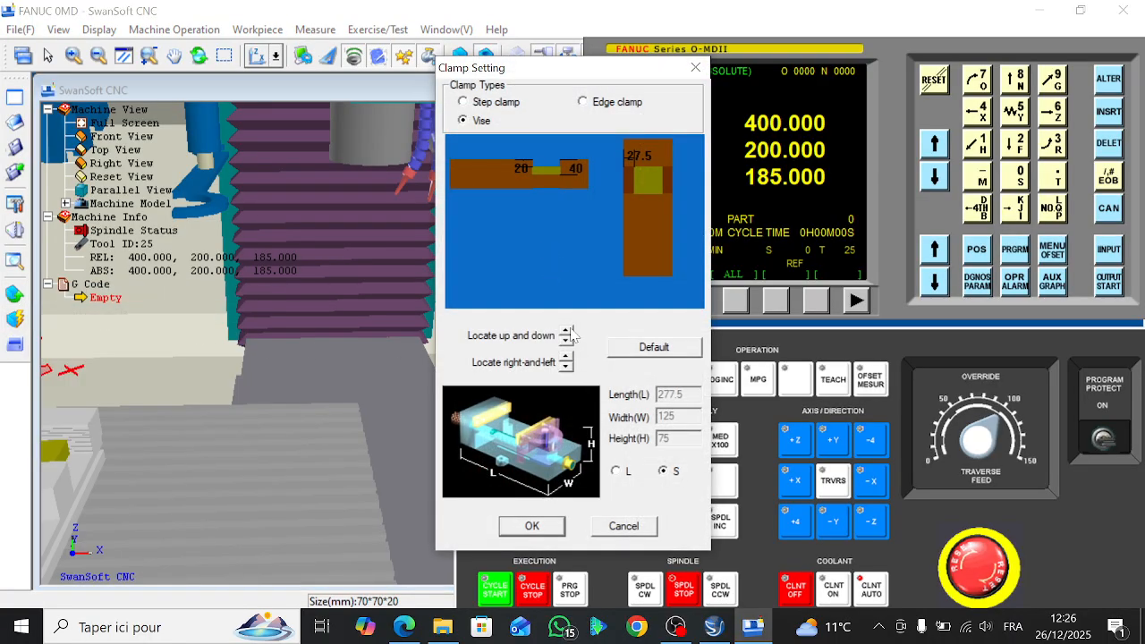
{"action": "left_click", "coordinate": [566, 337]}
{"action": "left_click", "coordinate": [566, 337]}
{"action": "left_click", "coordinate": [566, 335]}
{"action": "left_click", "coordinate": [566, 335]}
{"action": "left_click", "coordinate": [566, 336]}
{"action": "left_click", "coordinate": [567, 336]}
{"action": "left_click", "coordinate": [566, 336]}
{"action": "left_click", "coordinate": [566, 335]}
{"action": "left_click", "coordinate": [566, 336]}
{"action": "left_click", "coordinate": [567, 335]}
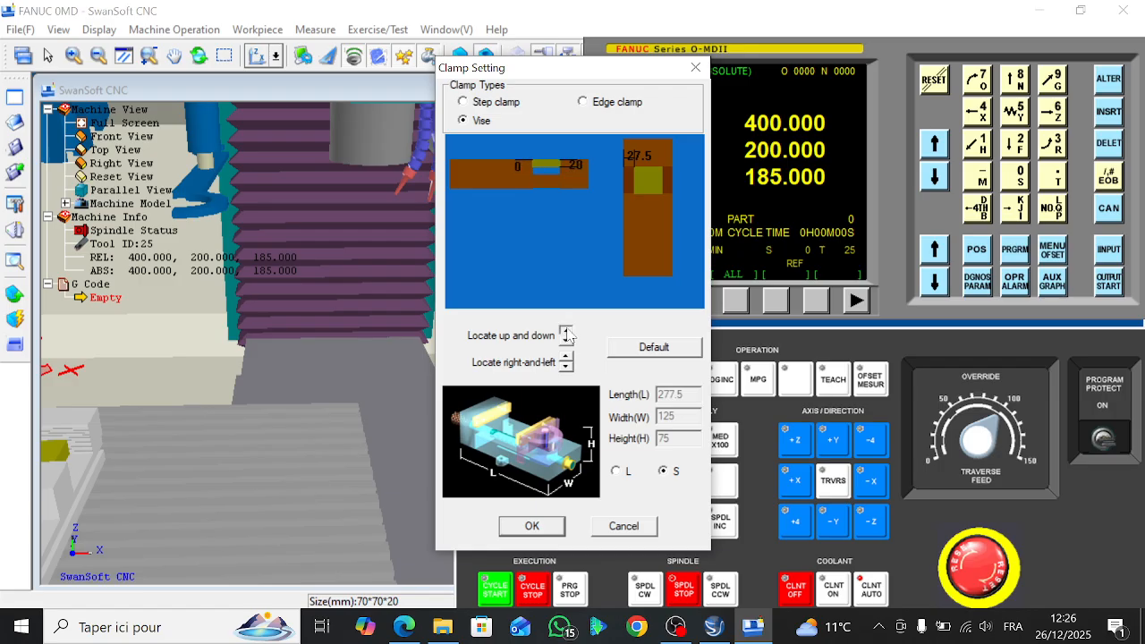
{"action": "left_click", "coordinate": [566, 336]}
{"action": "left_click", "coordinate": [567, 336]}
{"action": "left_click", "coordinate": [566, 336]}
{"action": "left_click", "coordinate": [566, 336]}
{"action": "left_click", "coordinate": [566, 335]}
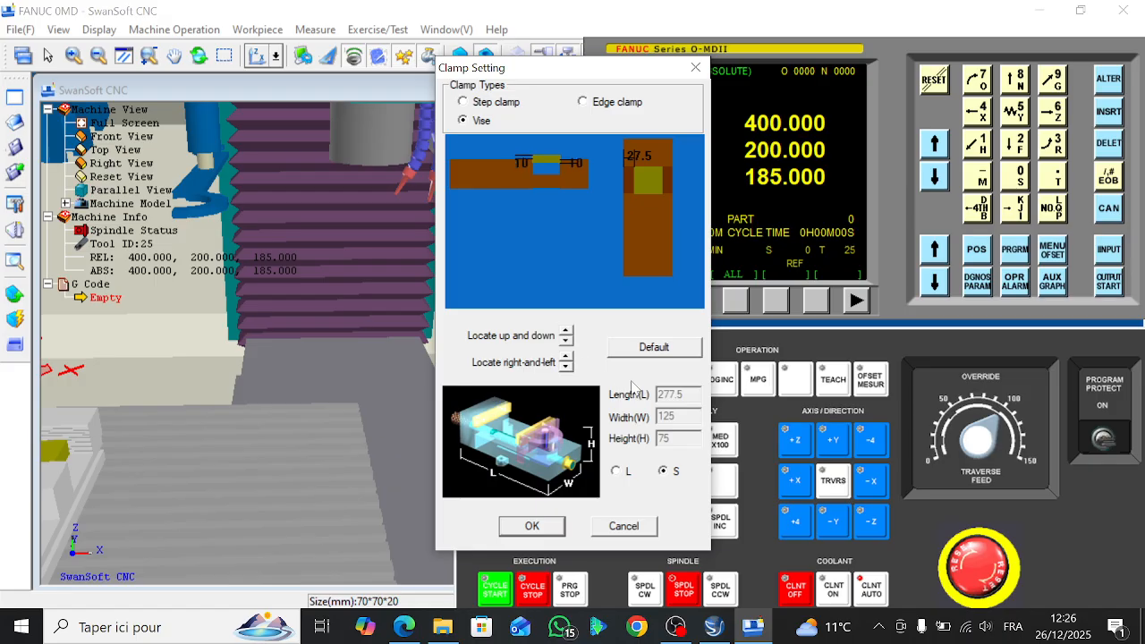
{"action": "left_click", "coordinate": [532, 526]}
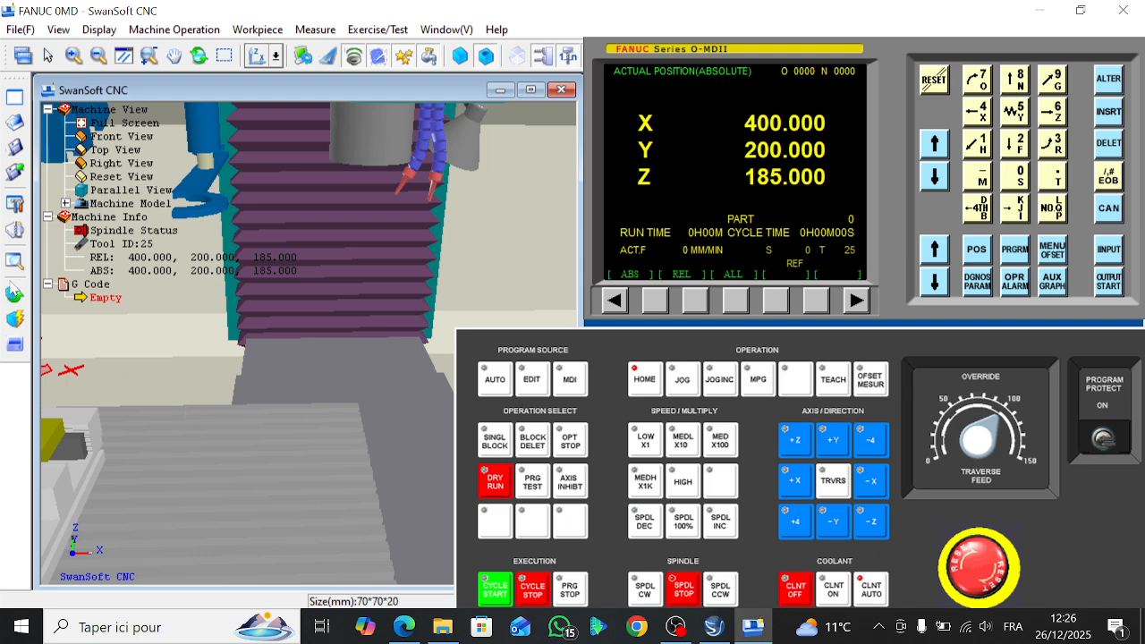
{"action": "left_click", "coordinate": [14, 293]}
{"action": "left_click", "coordinate": [98, 371]}
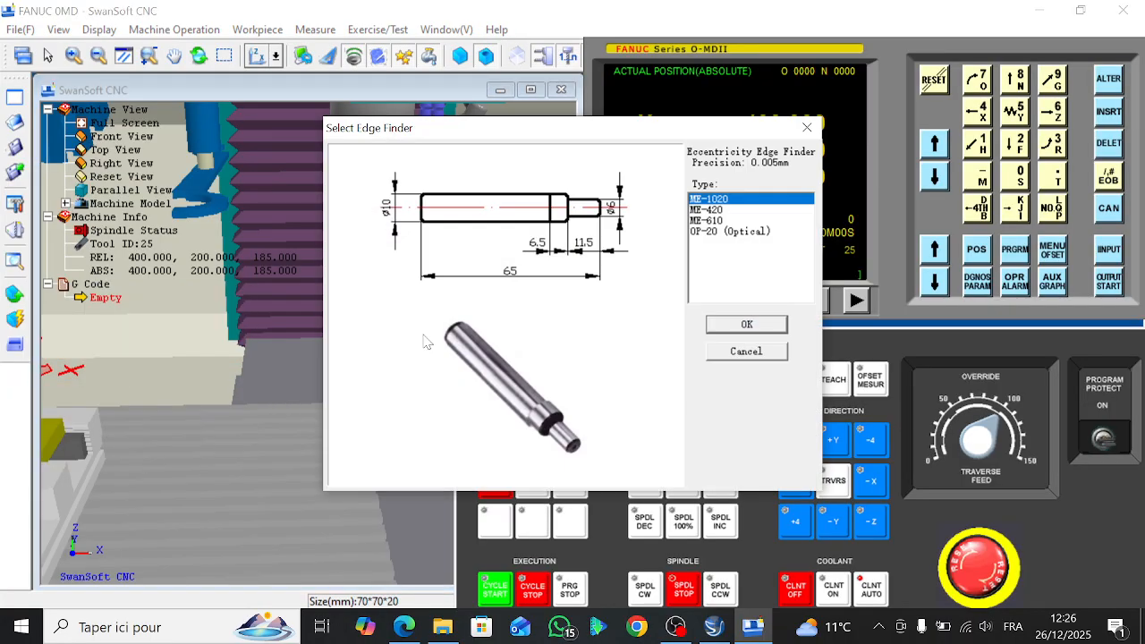
{"action": "left_click", "coordinate": [754, 234]}
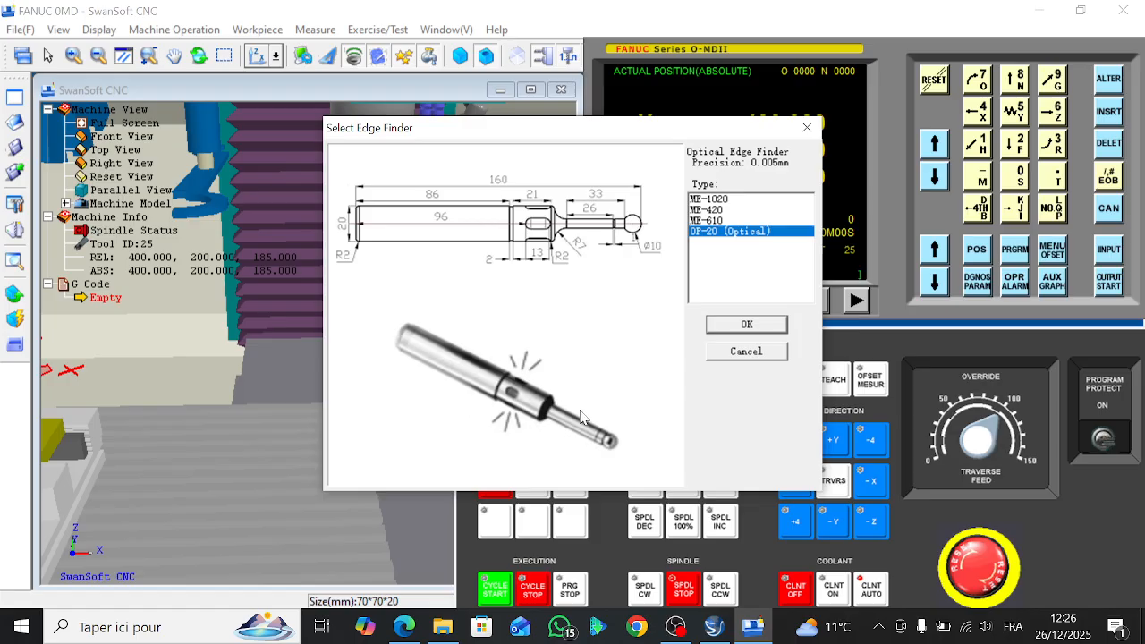
{"action": "left_click", "coordinate": [756, 352]}
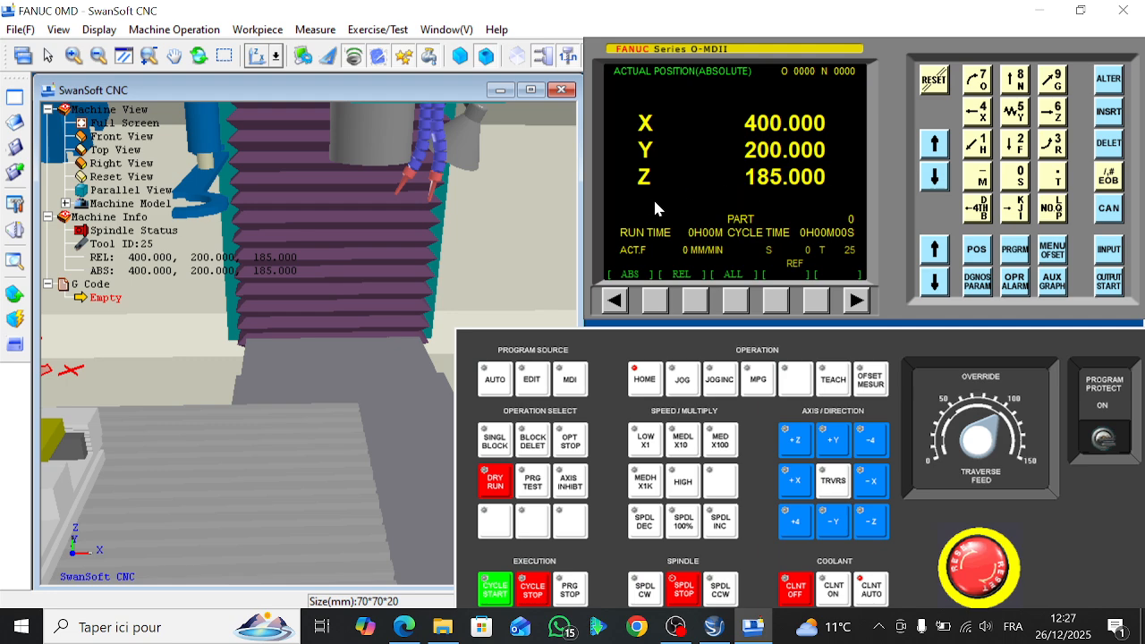
- Add tool 11 to the tool list as a high-speed-steel flat mill with diameter 20 and length 100
{"action": "left_click", "coordinate": [14, 229]}
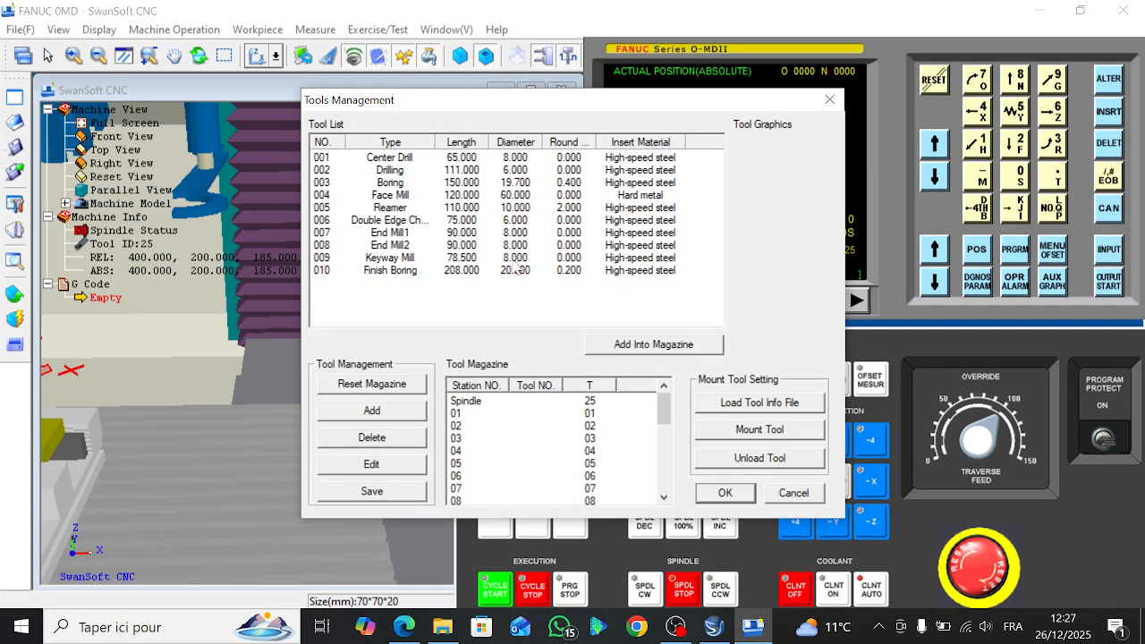
{"action": "left_click", "coordinate": [371, 410]}
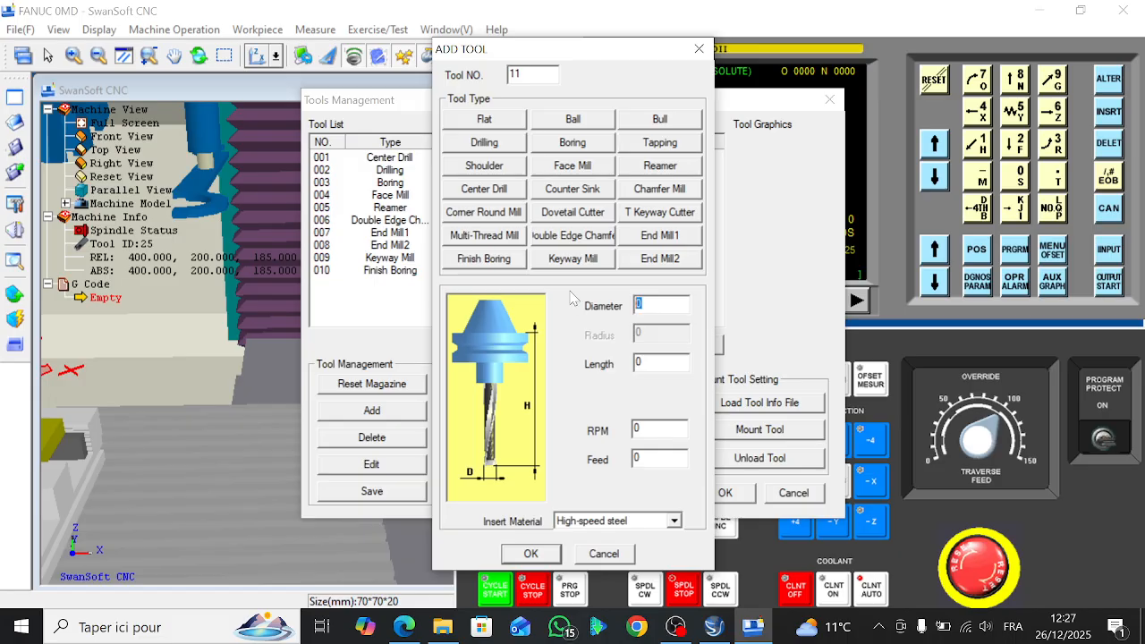
{"action": "type", "text": "é"}
{"action": "key", "text": "BackSpace"}
{"action": "key", "text": "BackSpace"}
{"action": "type", "text": "20"}
{"action": "key", "text": "Tab"}
{"action": "type", "text": "100"}
{"action": "left_click", "coordinate": [537, 557]}
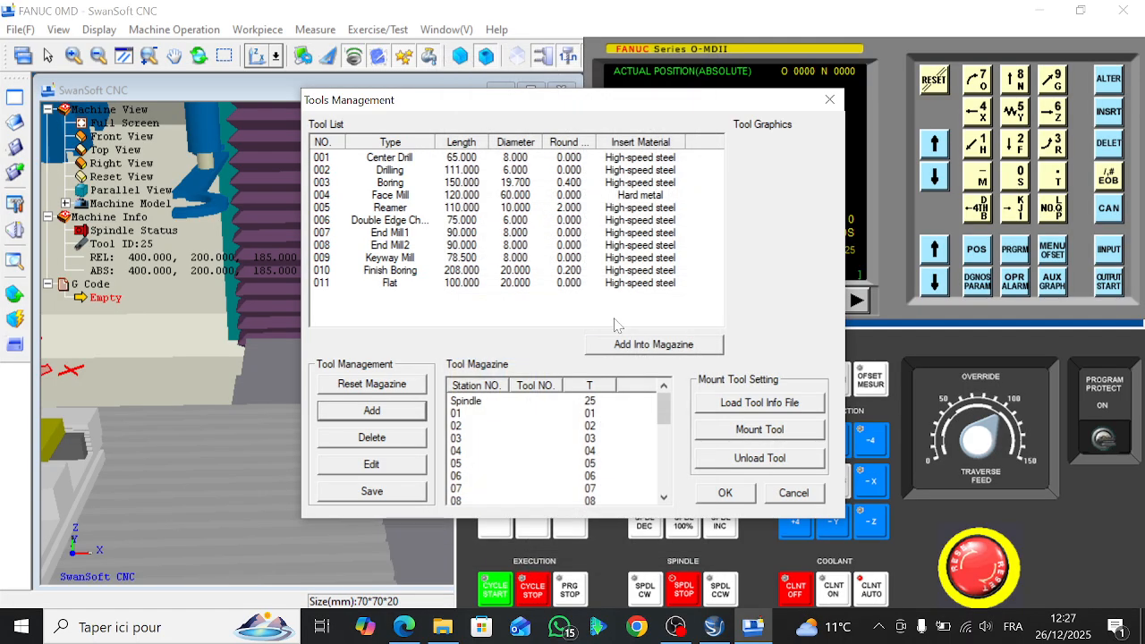
- Add tool 12 to the tool list as a high-speed-steel flat mill with diameter 16 and length 80
{"action": "left_click", "coordinate": [371, 411]}
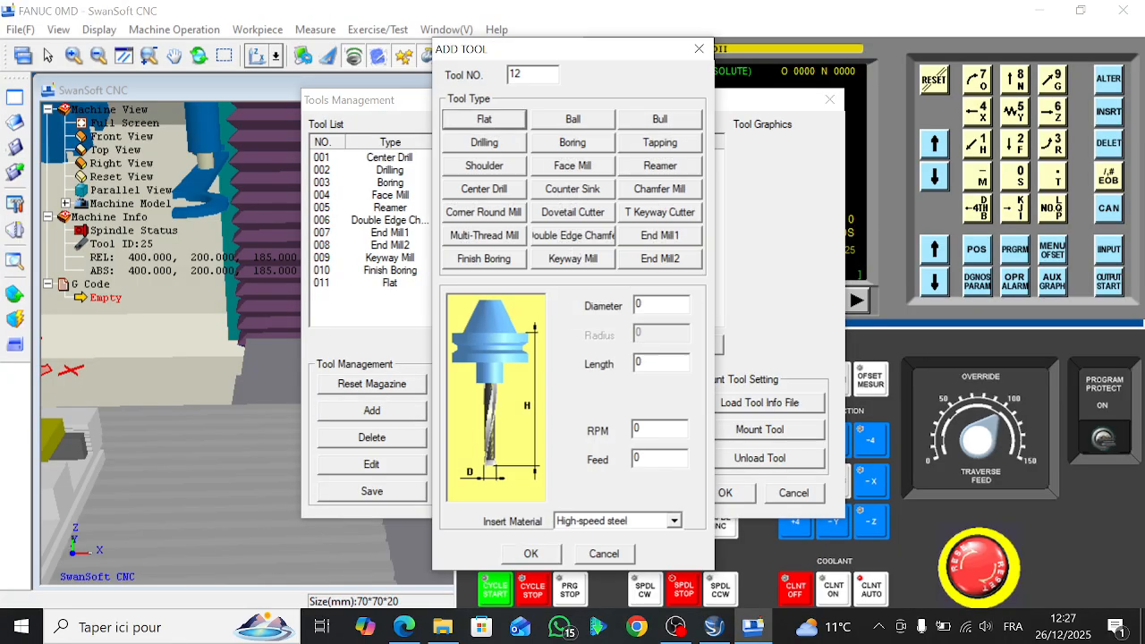
{"action": "key", "text": "Tab"}
{"action": "type", "text": "16"}
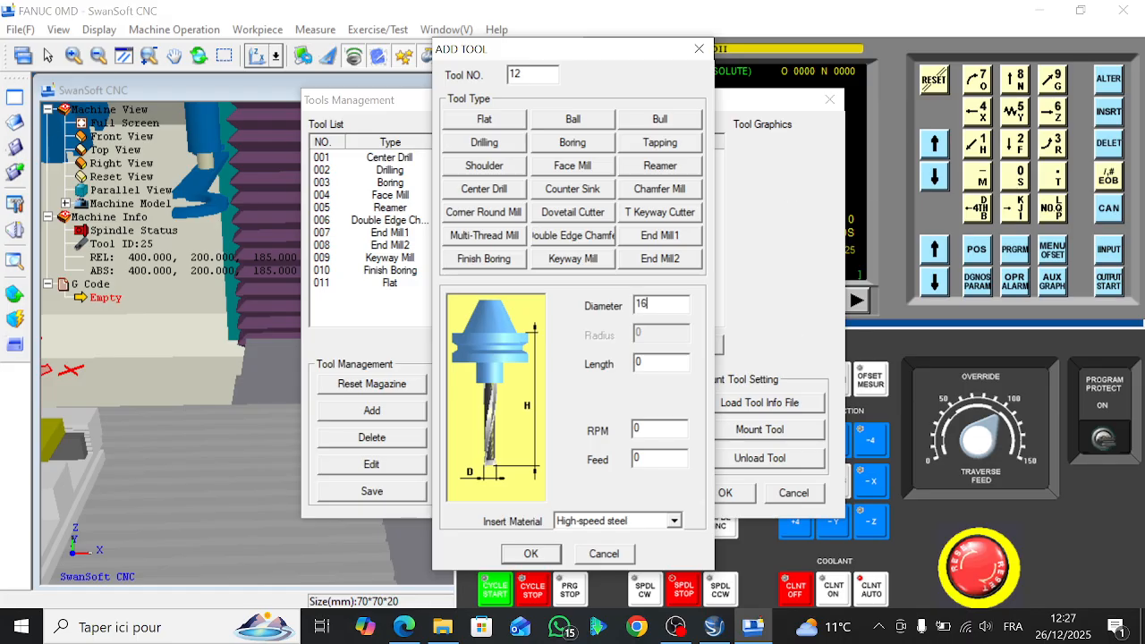
{"action": "key", "text": "Tab"}
{"action": "type", "text": "80"}
{"action": "left_click", "coordinate": [531, 553]}
- Load flat tool 011 into magazine station 1 and flat tool 012 into station 2, and accept the tool setup
{"action": "left_click", "coordinate": [461, 272]}
{"action": "left_click", "coordinate": [561, 283]}
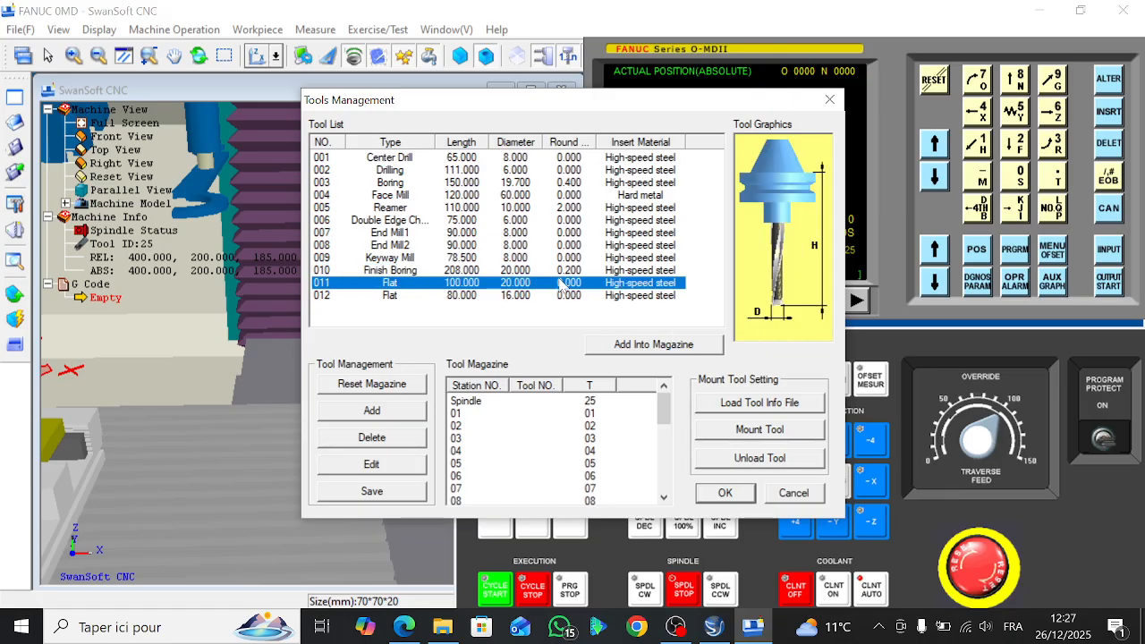
{"action": "left_click", "coordinate": [673, 347]}
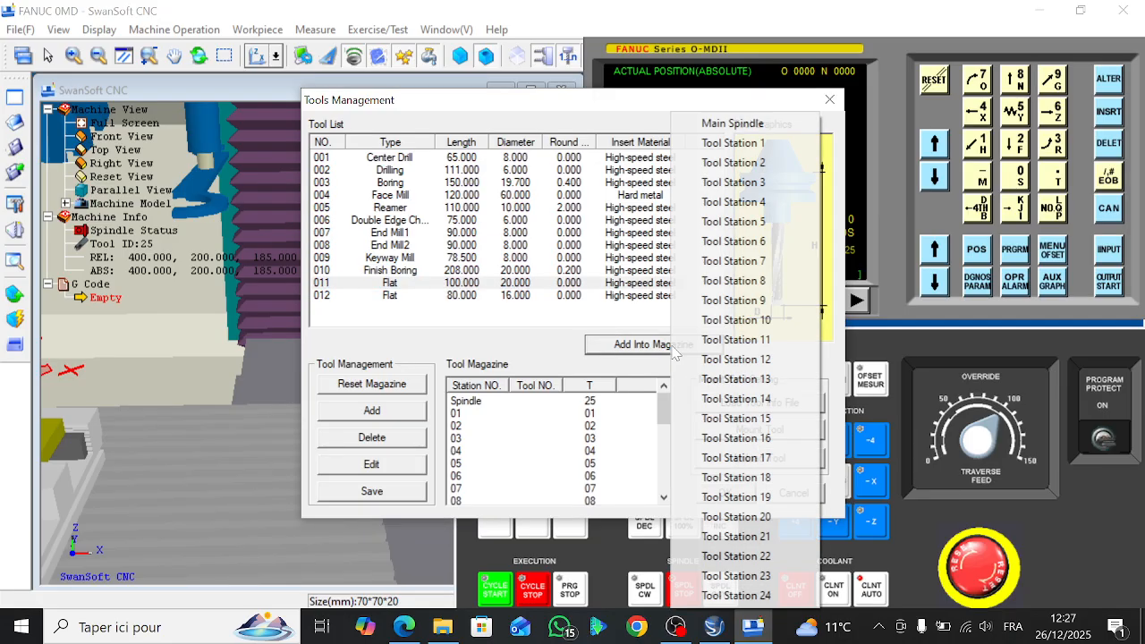
{"action": "left_click", "coordinate": [754, 149]}
{"action": "left_click", "coordinate": [494, 296]}
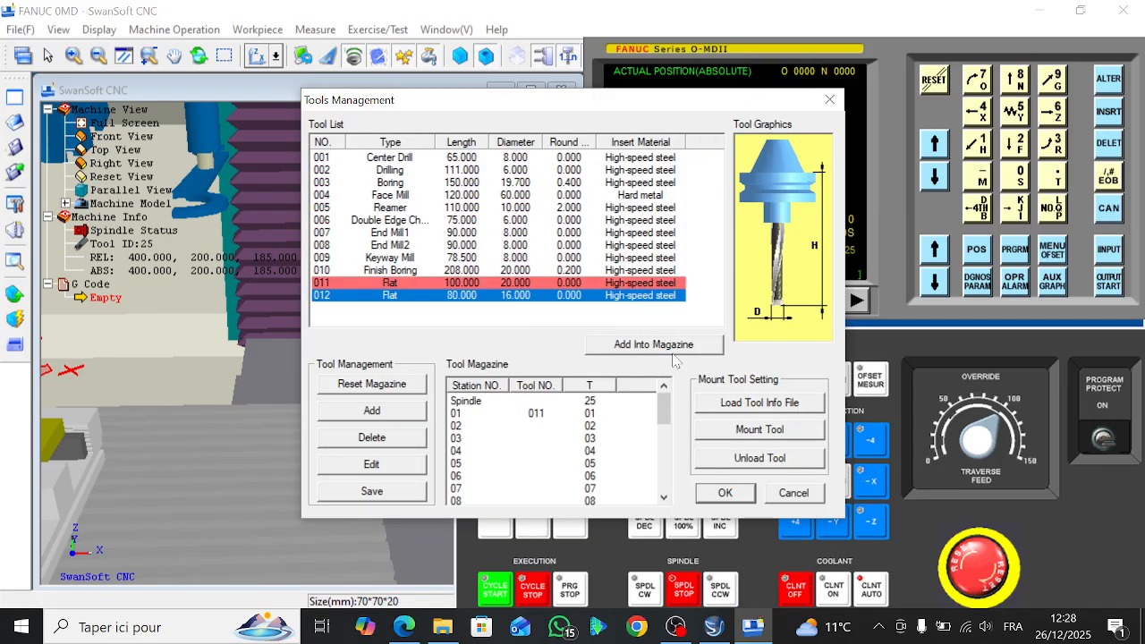
{"action": "left_click", "coordinate": [673, 347]}
{"action": "left_click", "coordinate": [733, 162]}
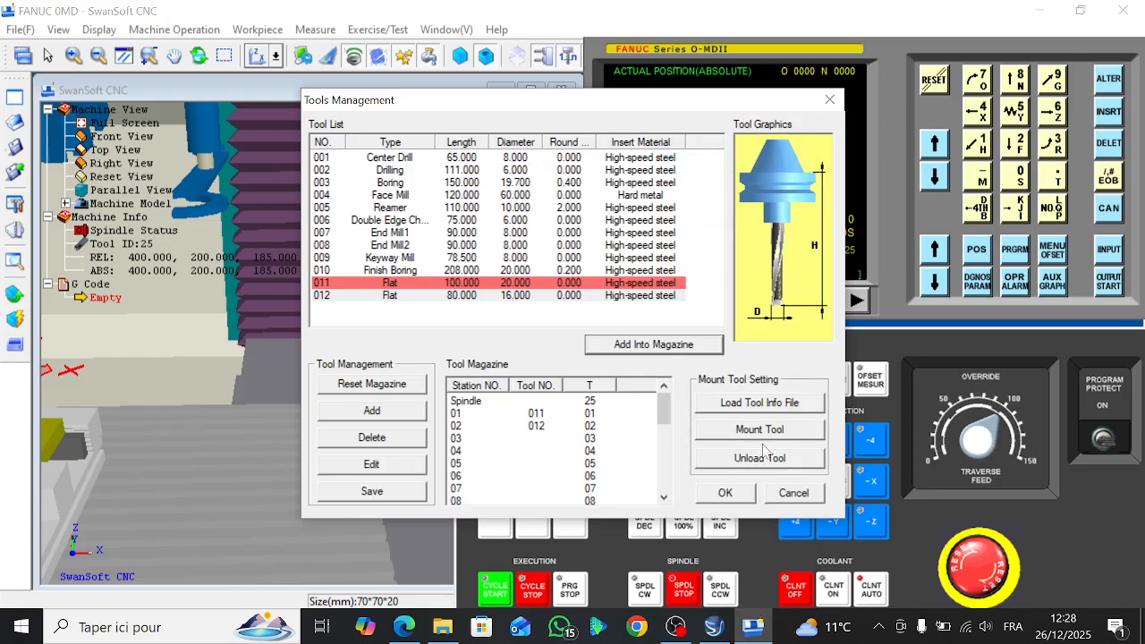
{"action": "left_click", "coordinate": [724, 493]}
- Switch the control to MDI mode and review the D values of offsets 01 and 02 in the tool offset table
{"action": "scroll", "coordinate": [375, 249], "scroll_direction": "down", "scroll_amount": 4}
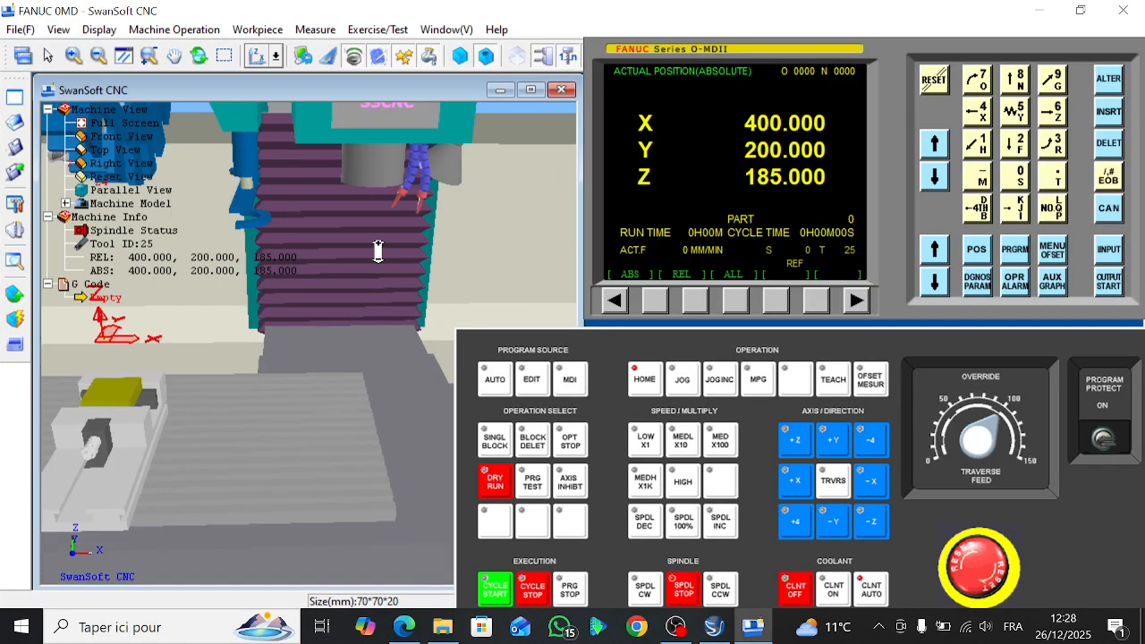
{"action": "scroll", "coordinate": [377, 251], "scroll_direction": "up", "scroll_amount": 3}
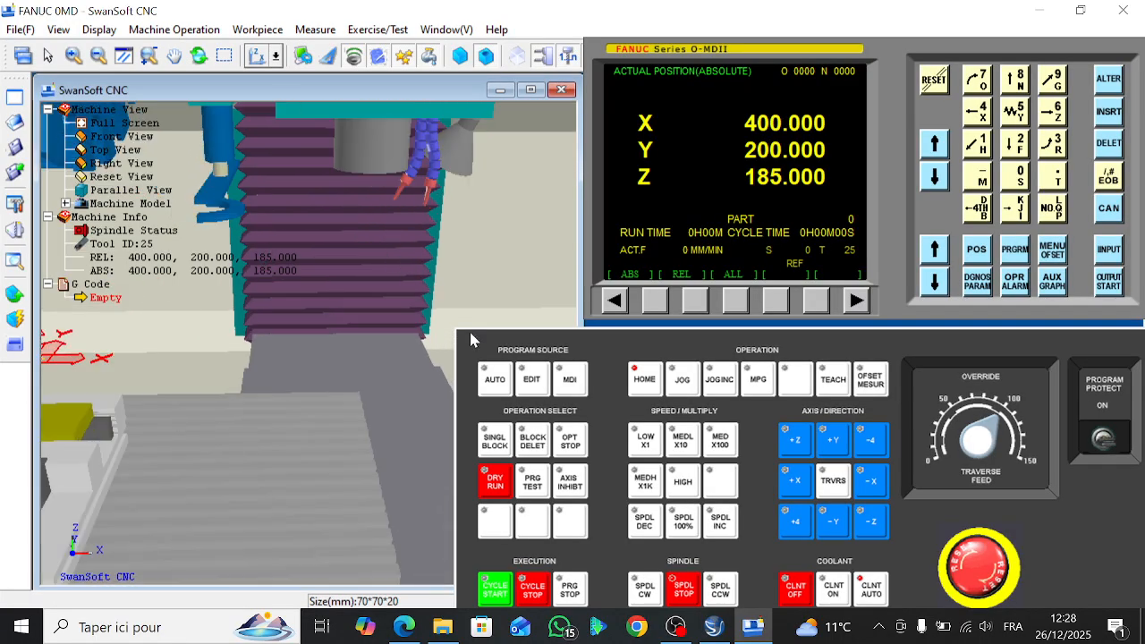
{"action": "mouse_move", "coordinate": [769, 351]}
{"action": "left_mouse_down"}
{"action": "mouse_move", "coordinate": [768, 328]}
{"action": "mouse_move", "coordinate": [769, 347]}
{"action": "left_mouse_up"}
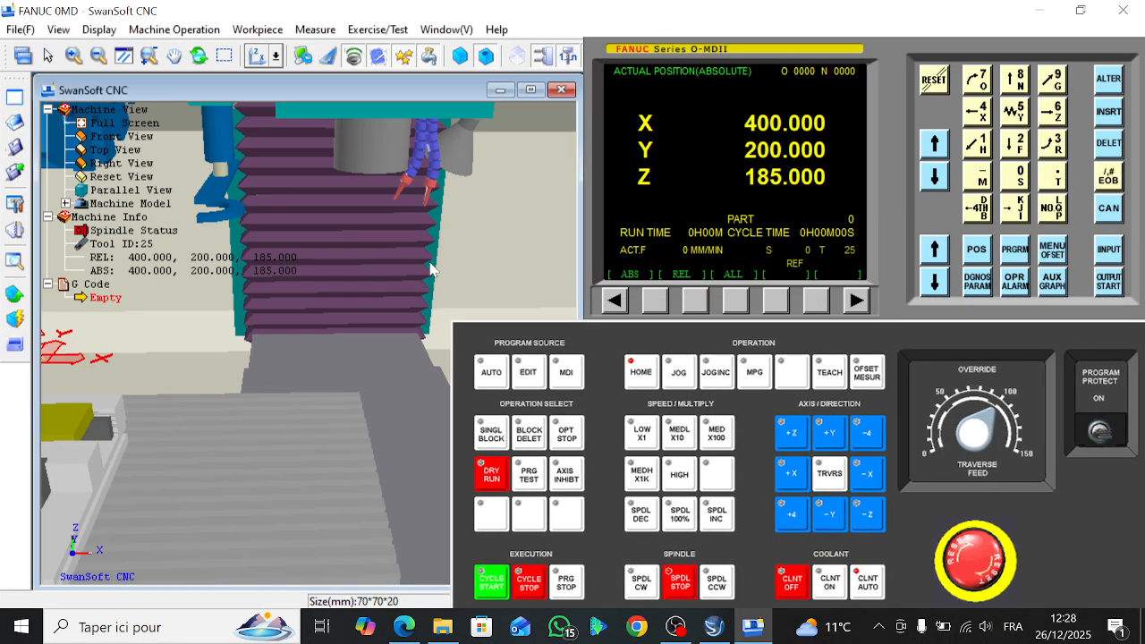
{"action": "left_click", "coordinate": [565, 372]}
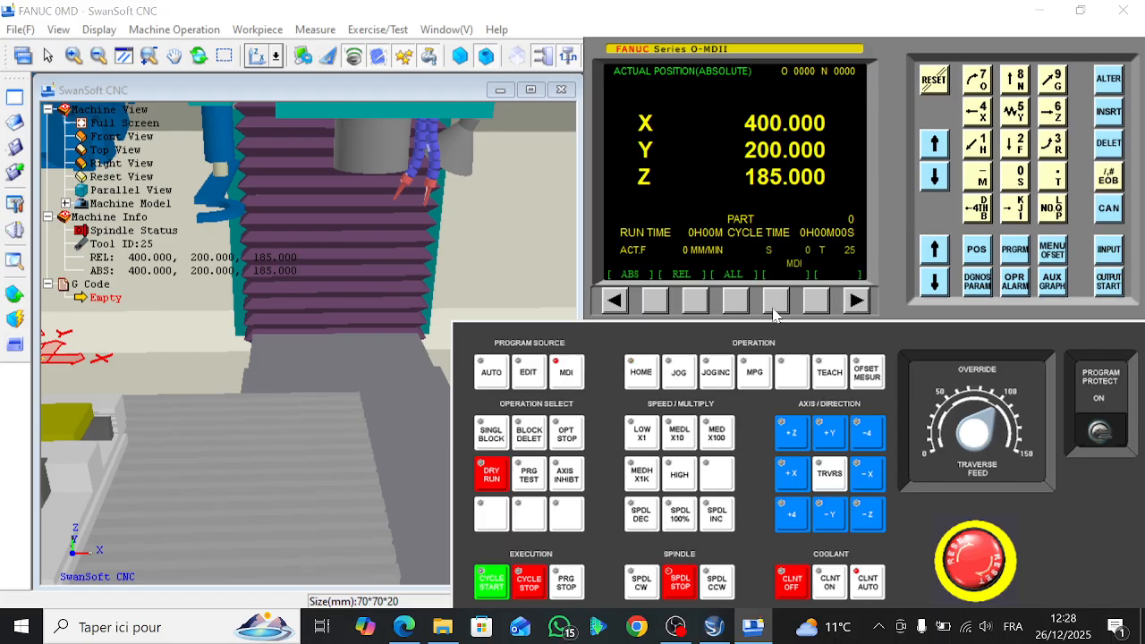
{"action": "left_click", "coordinate": [1052, 254]}
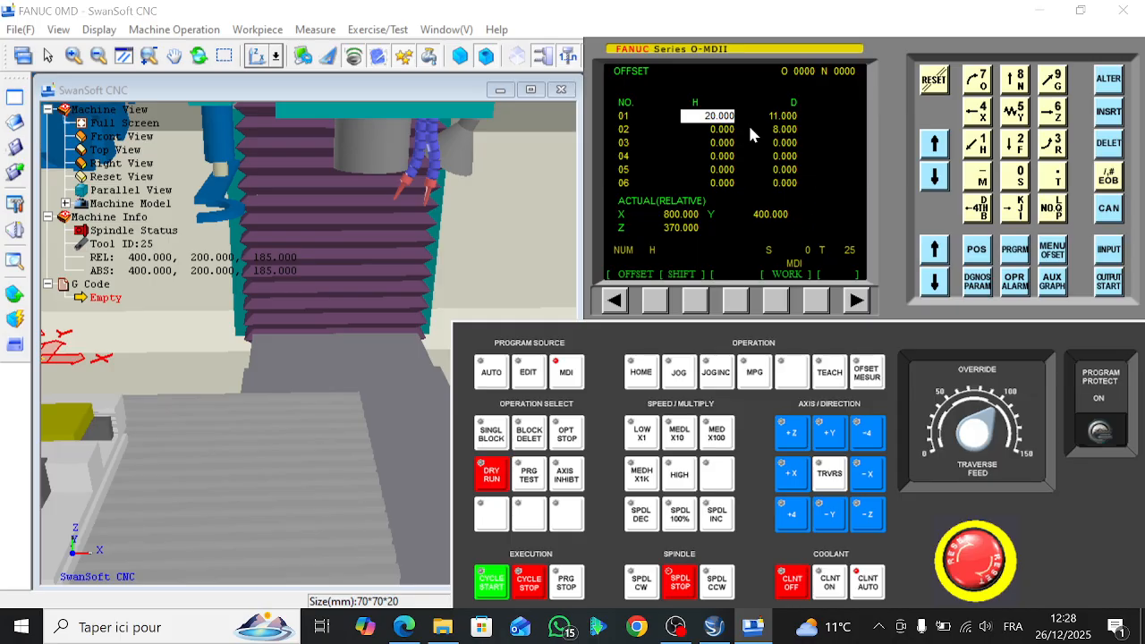
{"action": "left_click", "coordinate": [934, 177]}
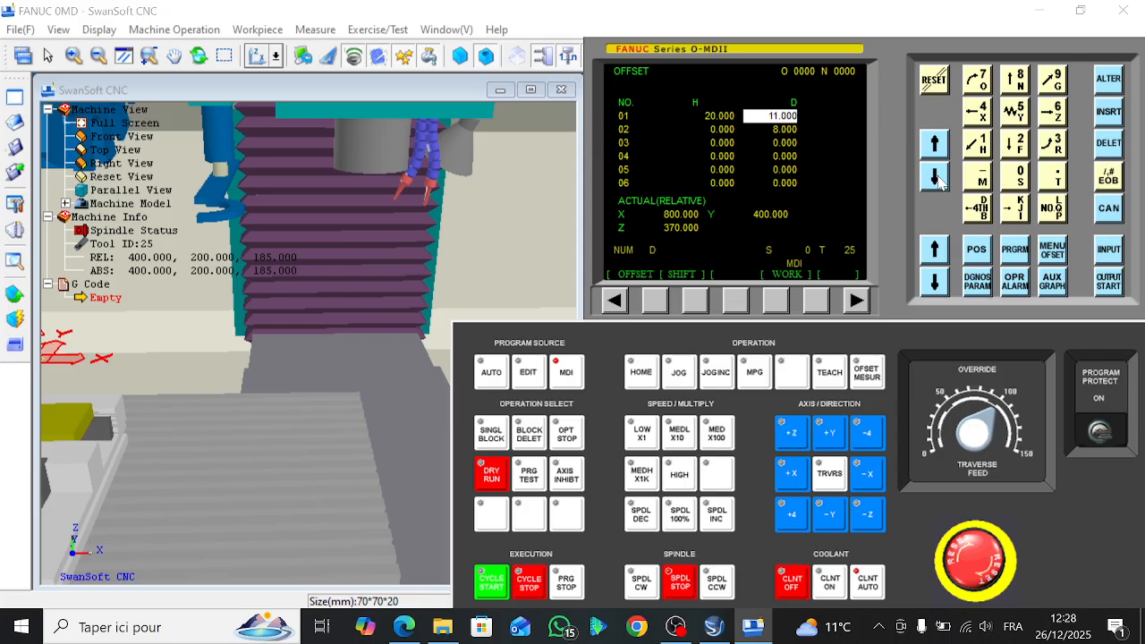
{"action": "left_click", "coordinate": [935, 177]}
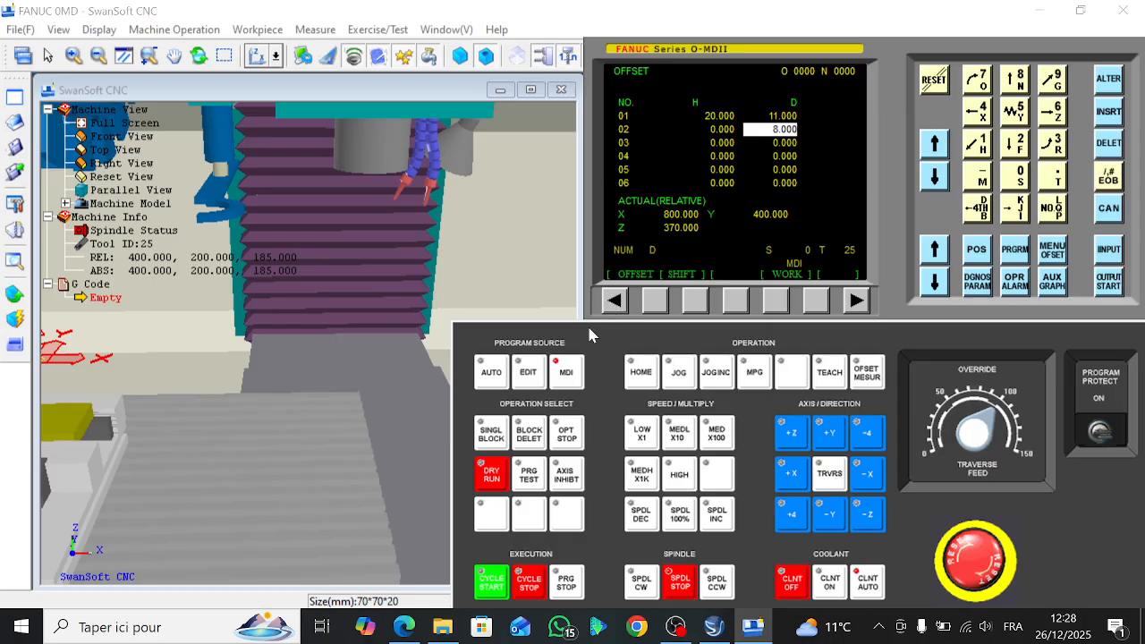
- Switch the control to EDIT mode, list the program library and highlight program O1000
{"action": "left_click", "coordinate": [529, 372]}
{"action": "left_click", "coordinate": [1013, 251]}
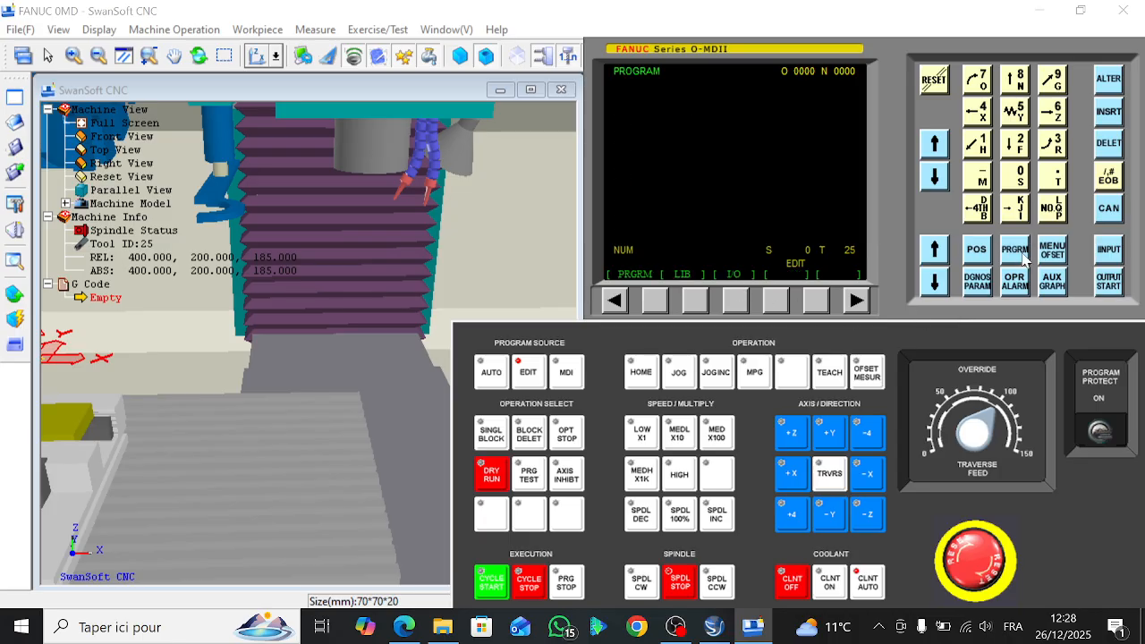
{"action": "left_click", "coordinate": [694, 301]}
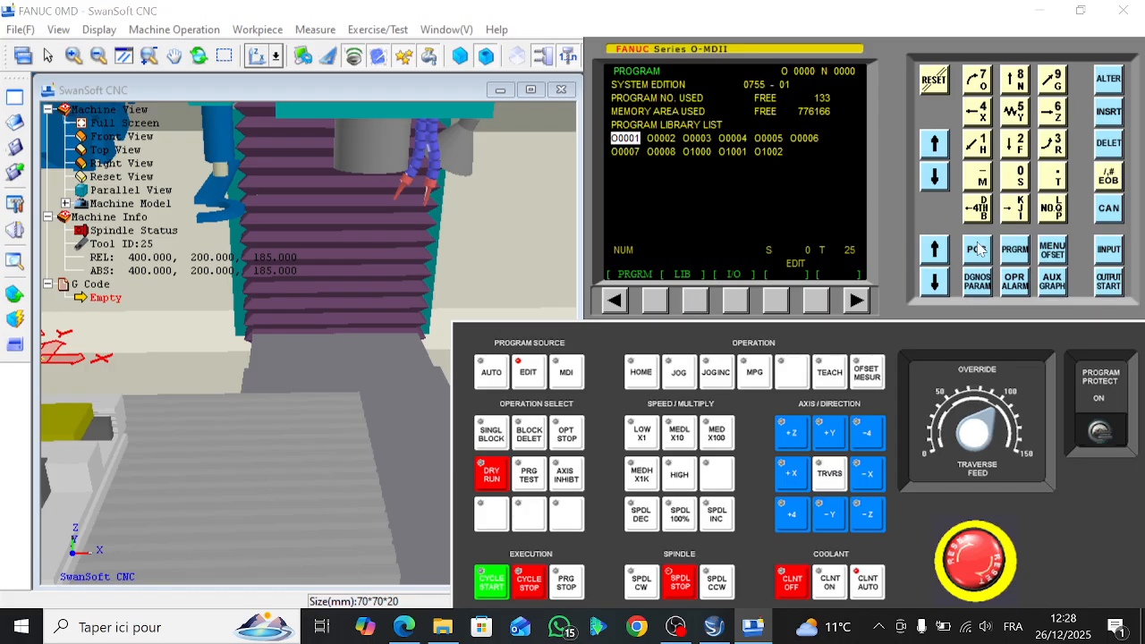
{"action": "left_click", "coordinate": [934, 176]}
{"action": "left_click", "coordinate": [933, 176]}
{"action": "left_click", "coordinate": [934, 176]}
{"action": "left_click", "coordinate": [933, 176]}
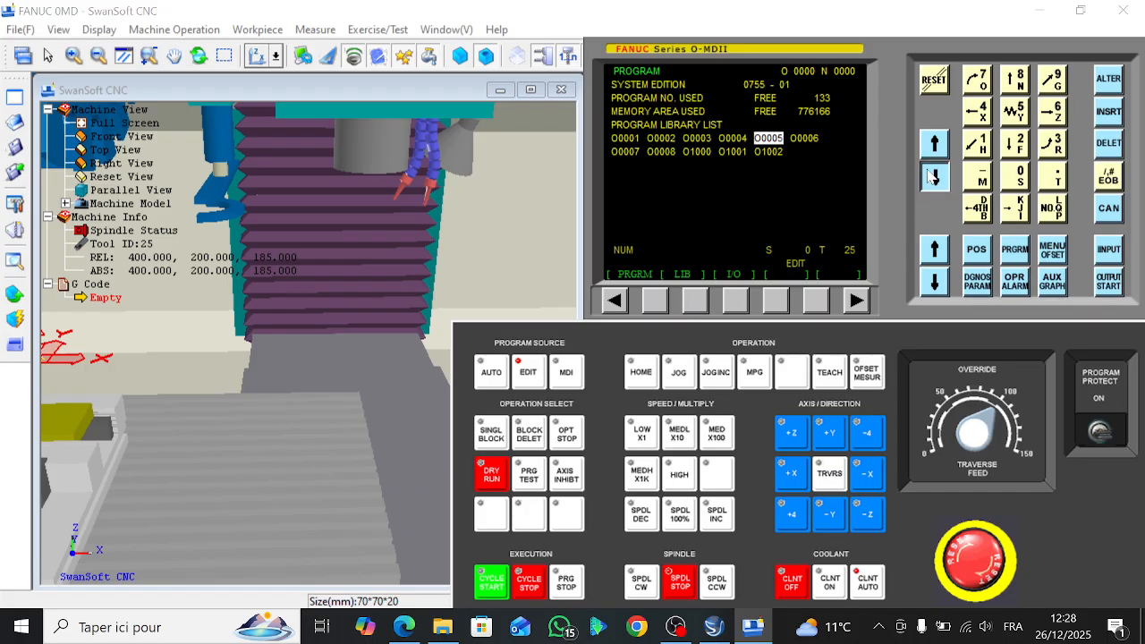
{"action": "left_click", "coordinate": [933, 176]}
{"action": "left_click", "coordinate": [933, 176]}
{"action": "left_click", "coordinate": [933, 176]}
{"action": "left_click", "coordinate": [932, 176]}
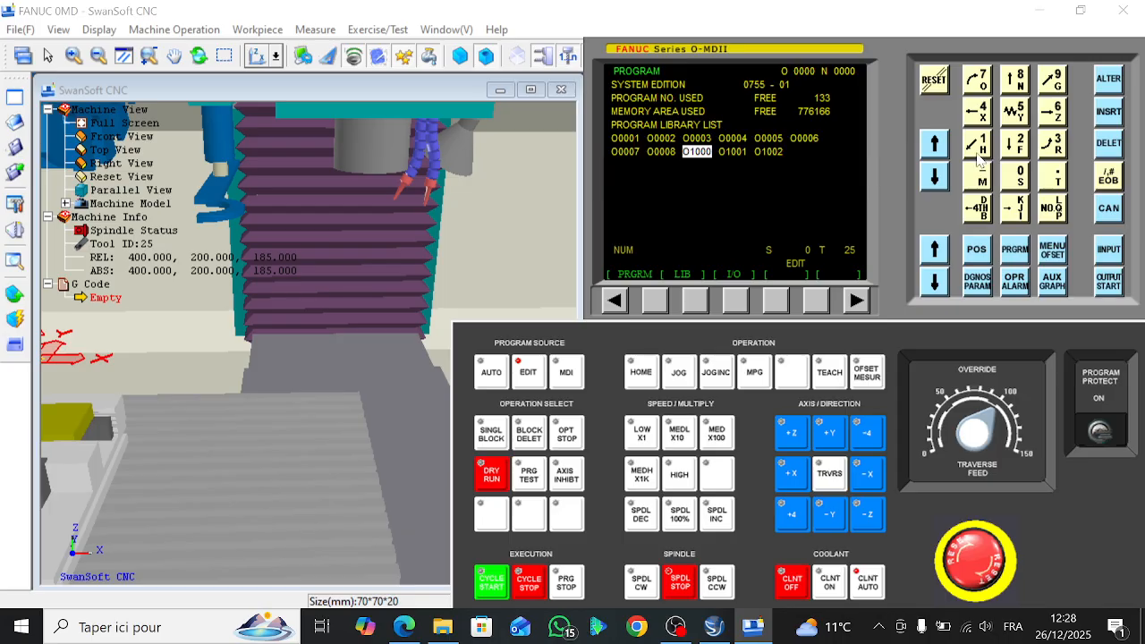
- Load program O1000 from the program library into the control by entering its number
{"action": "left_click", "coordinate": [977, 80]}
{"action": "left_click", "coordinate": [976, 144]}
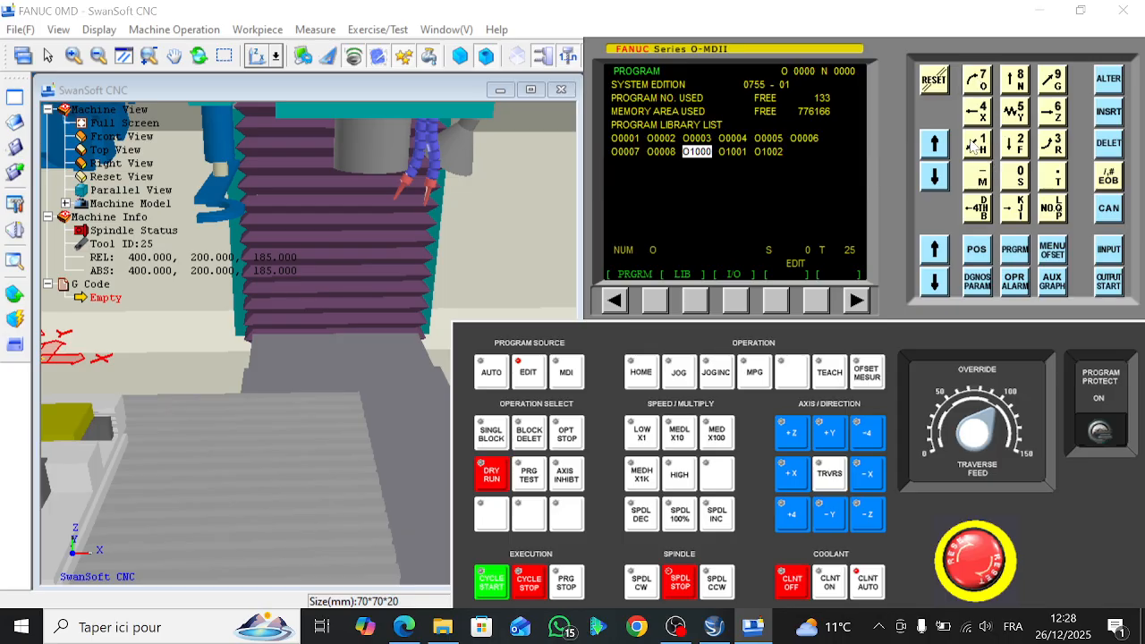
{"action": "left_click", "coordinate": [1015, 176]}
{"action": "left_click", "coordinate": [1108, 252]}
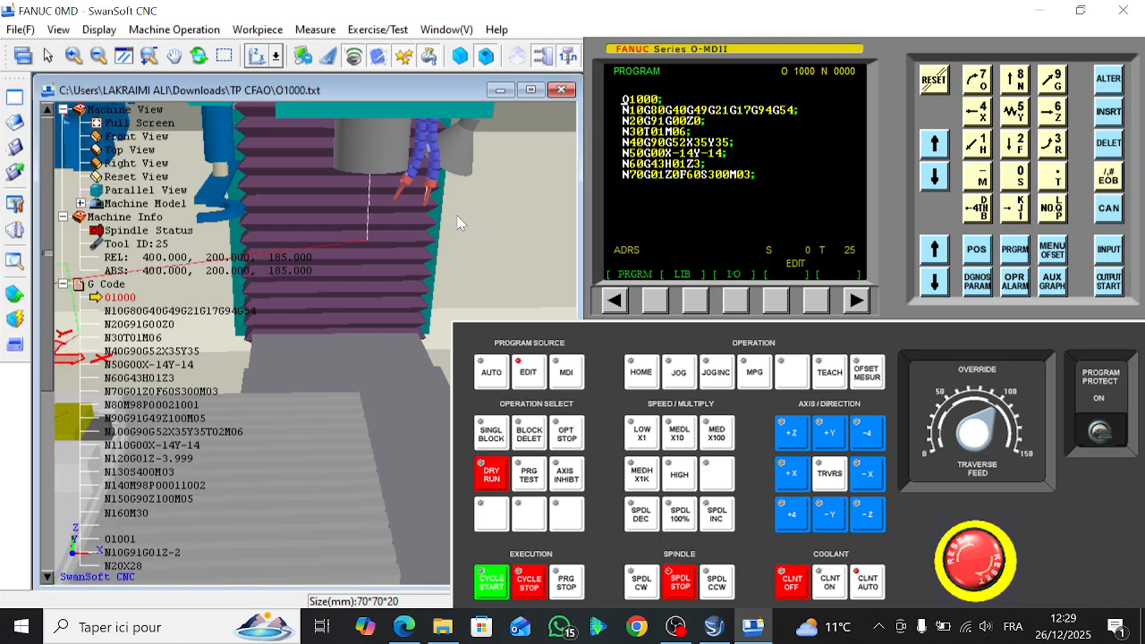
- Switch the control to AUTO mode and start the cycle to run program O1000
{"action": "left_click_drag", "start_coordinate": [719, 331], "coordinate": [852, 340]}
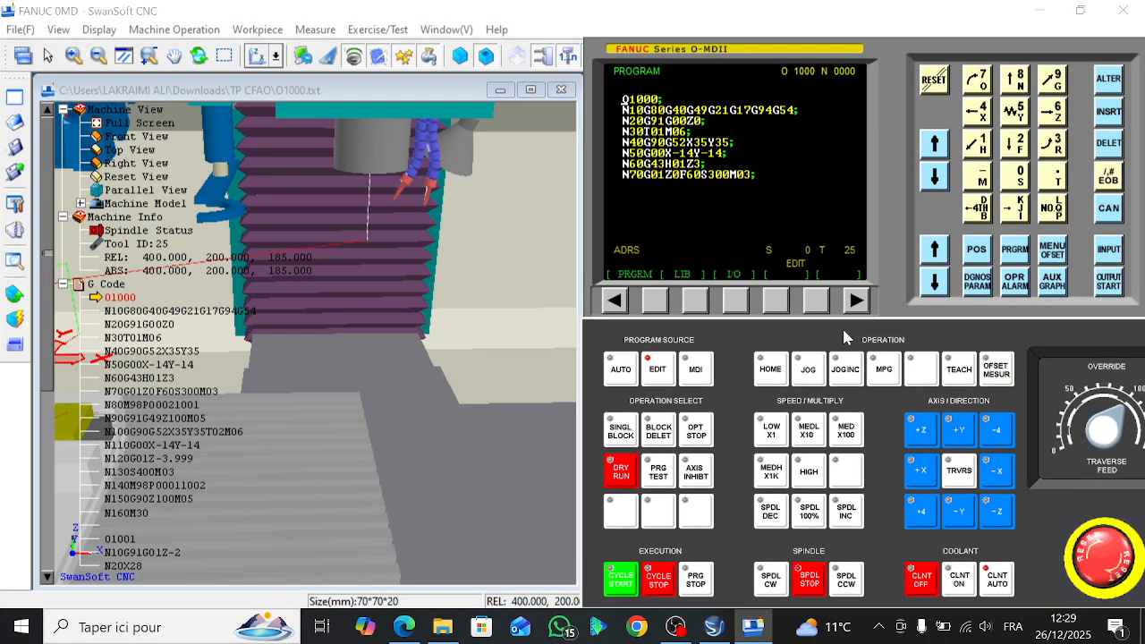
{"action": "left_click", "coordinate": [429, 292]}
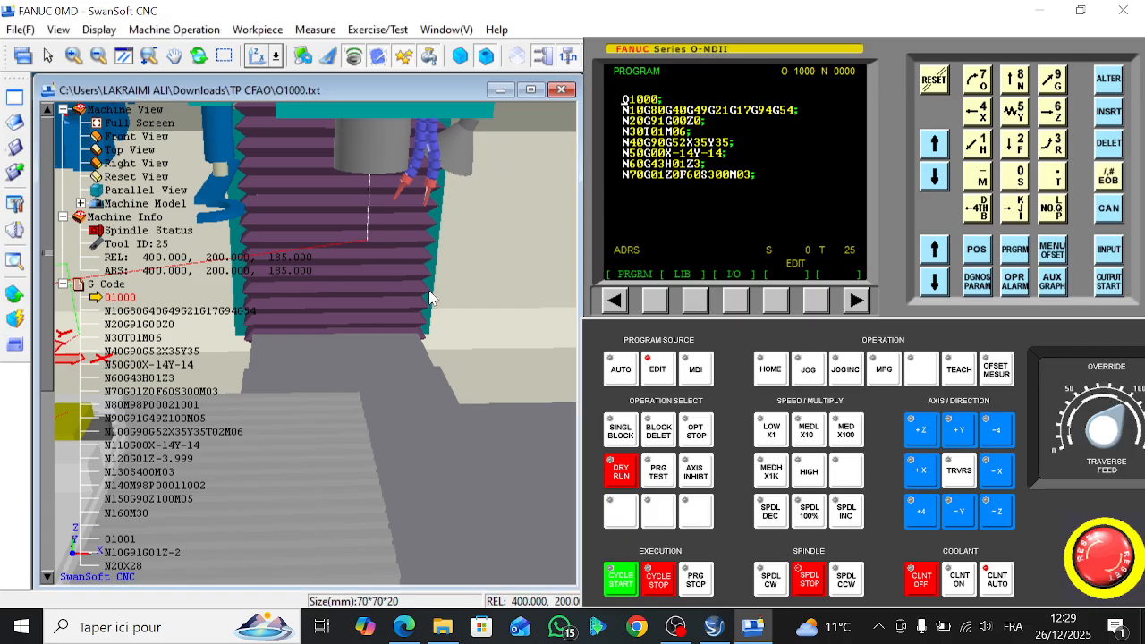
{"action": "left_click", "coordinate": [620, 369]}
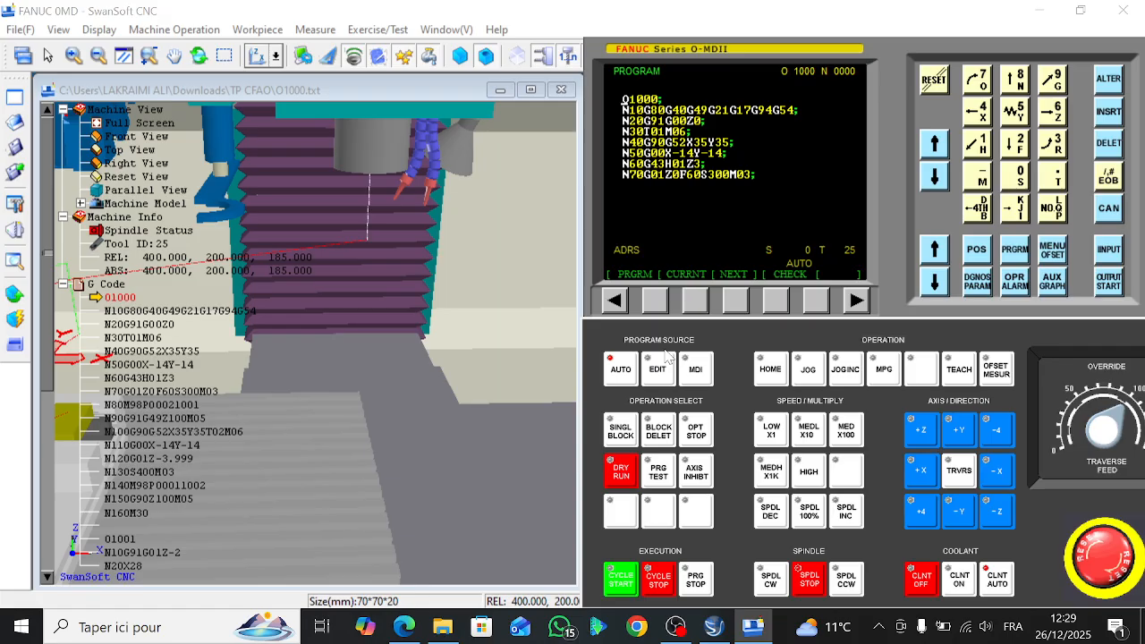
{"action": "left_click", "coordinate": [657, 365]}
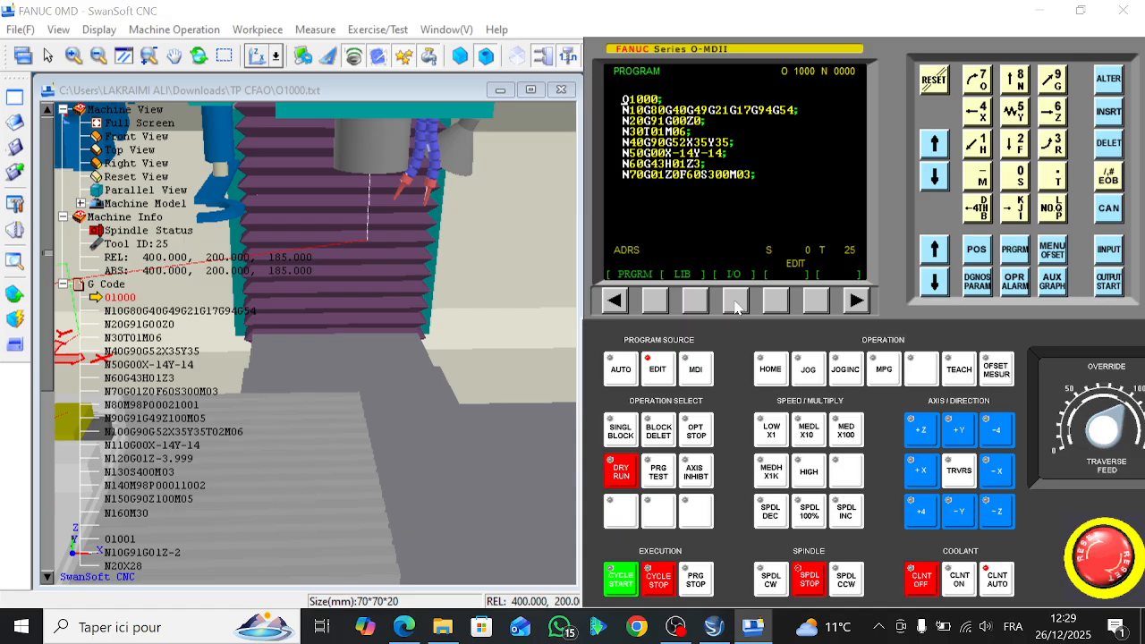
{"action": "left_click", "coordinate": [620, 368]}
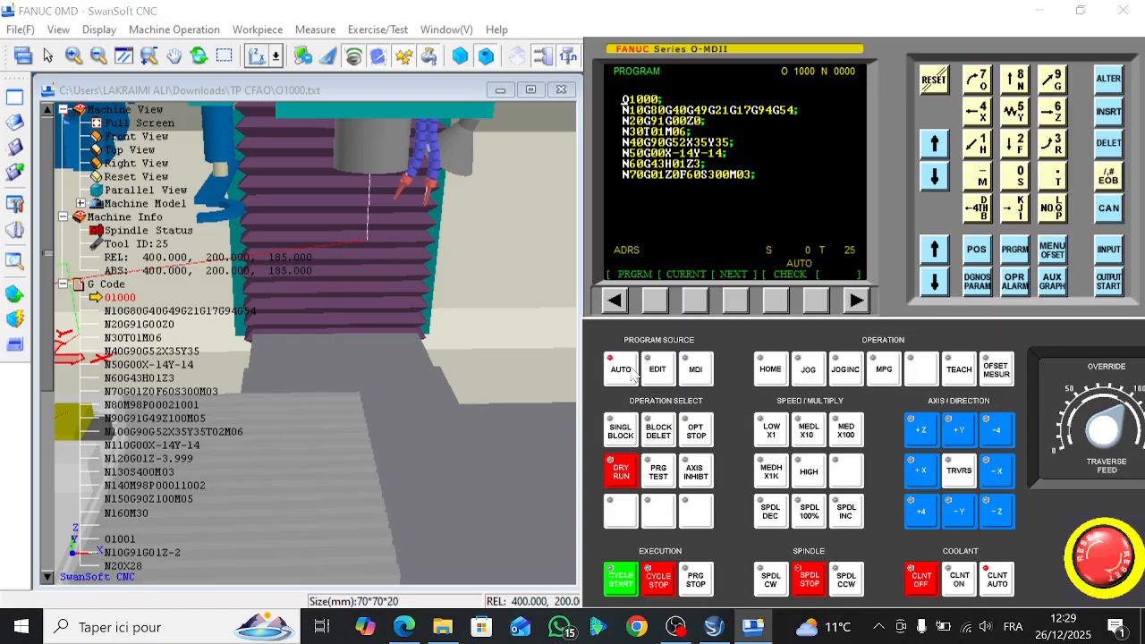
{"action": "left_click", "coordinate": [621, 579]}
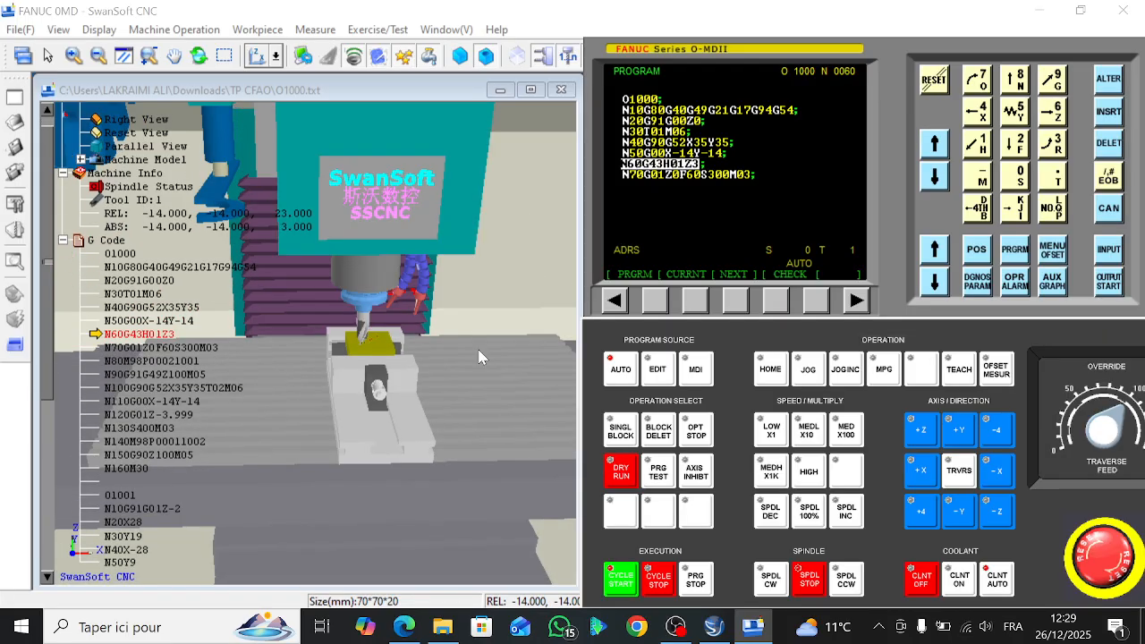
- Examine the pocket being milled into the workpiece up close while both tools run through the program
{"action": "scroll", "coordinate": [349, 333], "scroll_direction": "up", "scroll_amount": 5}
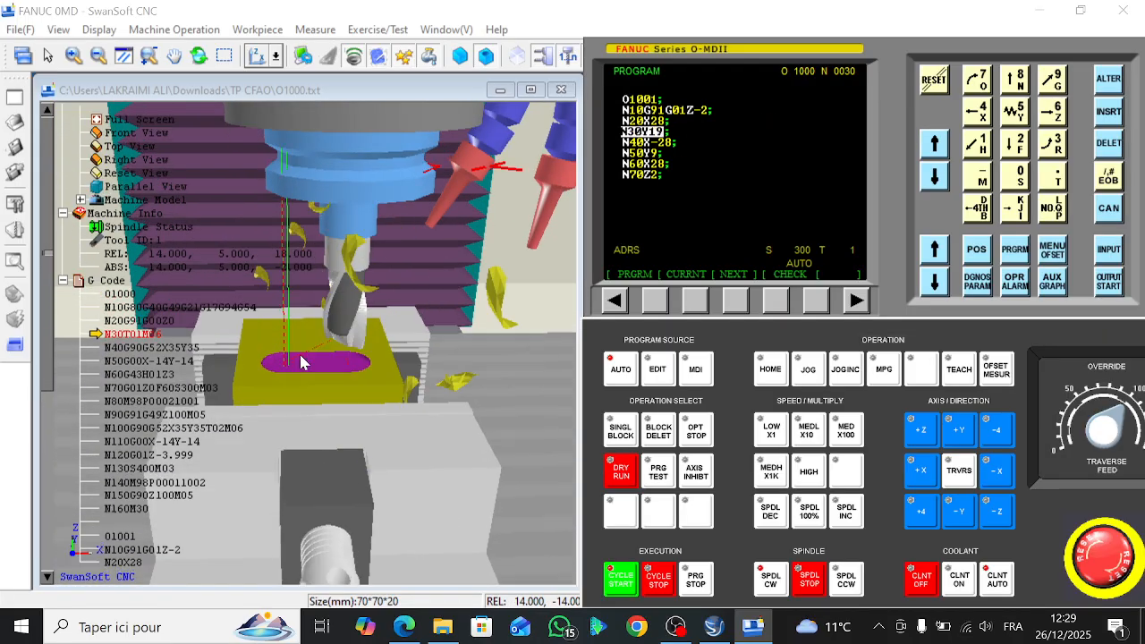
{"action": "scroll", "coordinate": [358, 347], "scroll_direction": "up", "scroll_amount": 2}
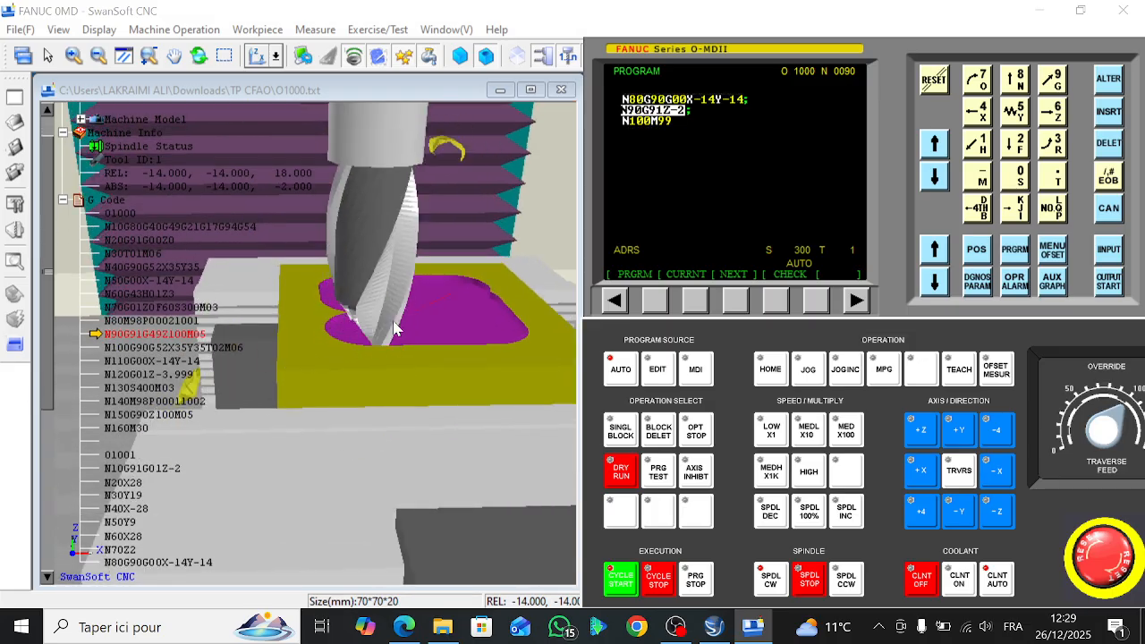
{"action": "middle_click_drag", "start_coordinate": [390, 354], "coordinate": [370, 400]}
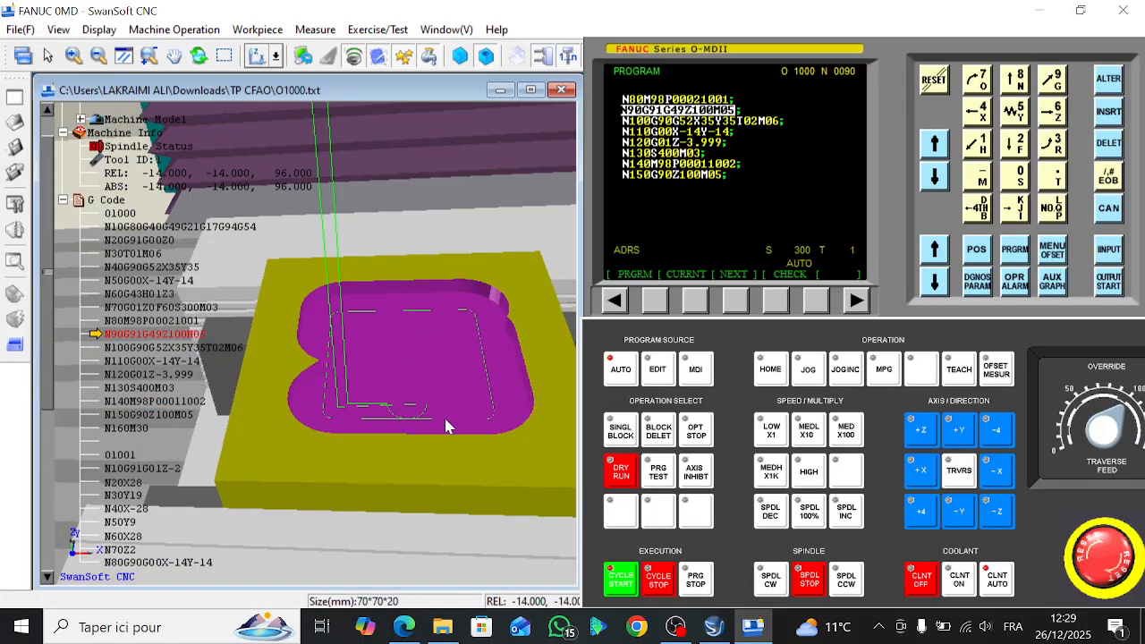
{"action": "scroll", "coordinate": [185, 444], "scroll_direction": "down", "scroll_amount": 6}
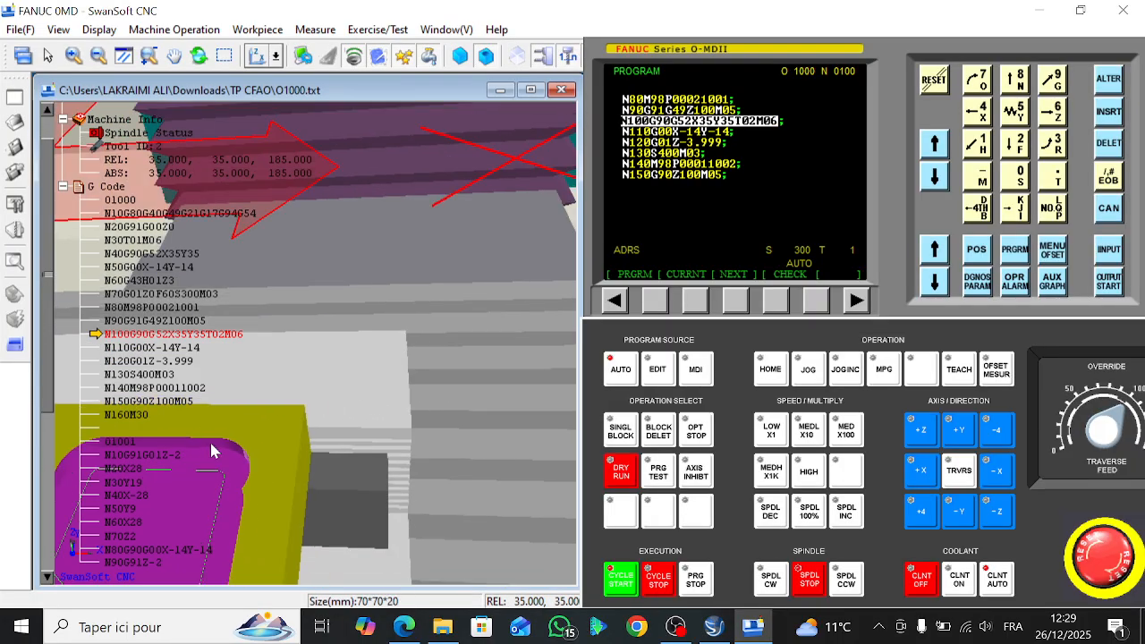
{"action": "scroll", "coordinate": [191, 481], "scroll_direction": "down", "scroll_amount": 2}
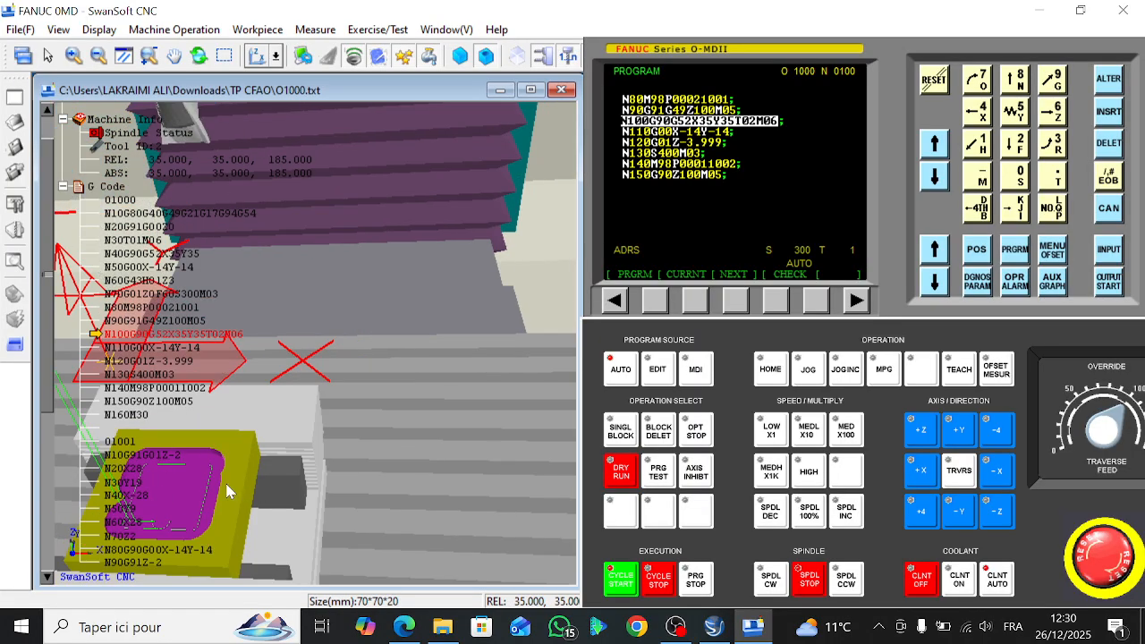
{"action": "left_click_drag", "start_coordinate": [250, 486], "coordinate": [289, 481]}
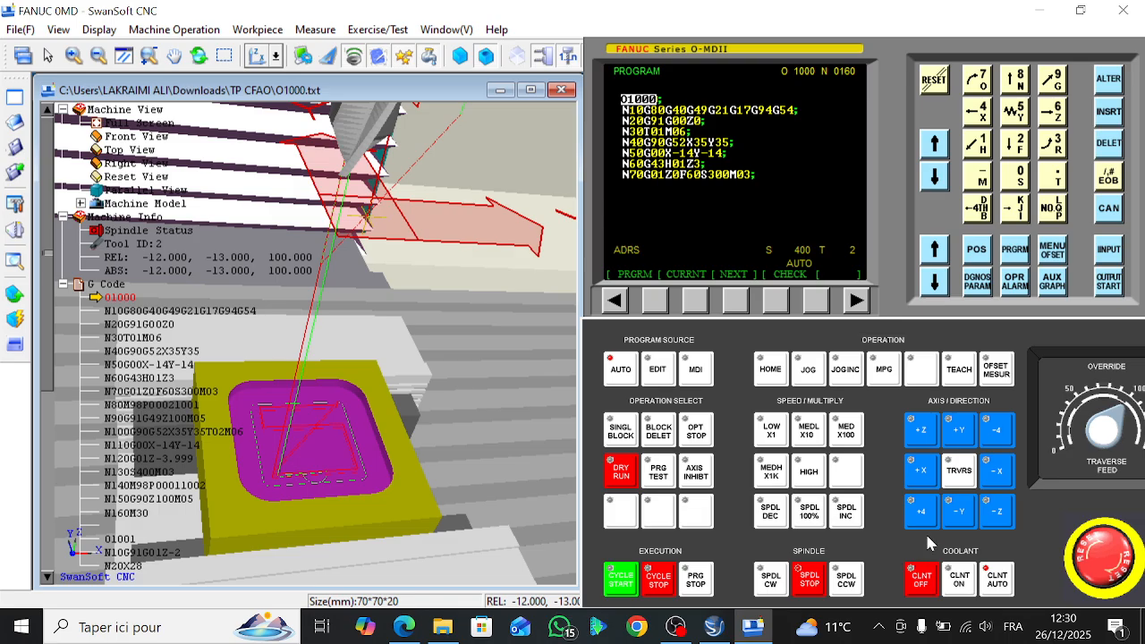
{"action": "left_click_drag", "start_coordinate": [1134, 458], "coordinate": [1071, 456]}
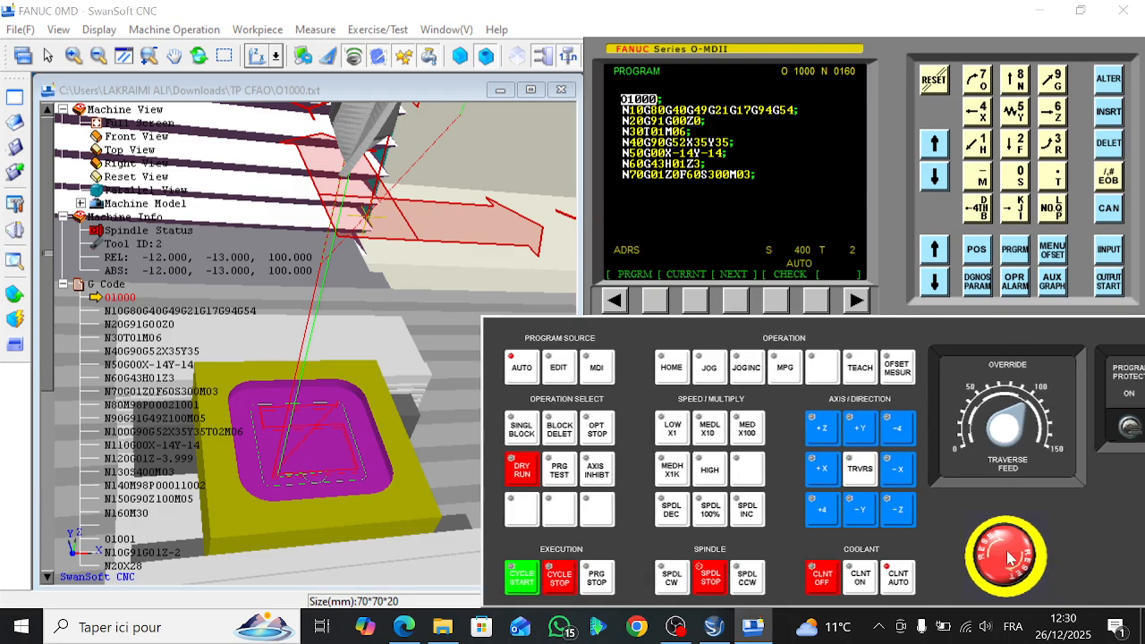
{"action": "left_click", "coordinate": [693, 630]}
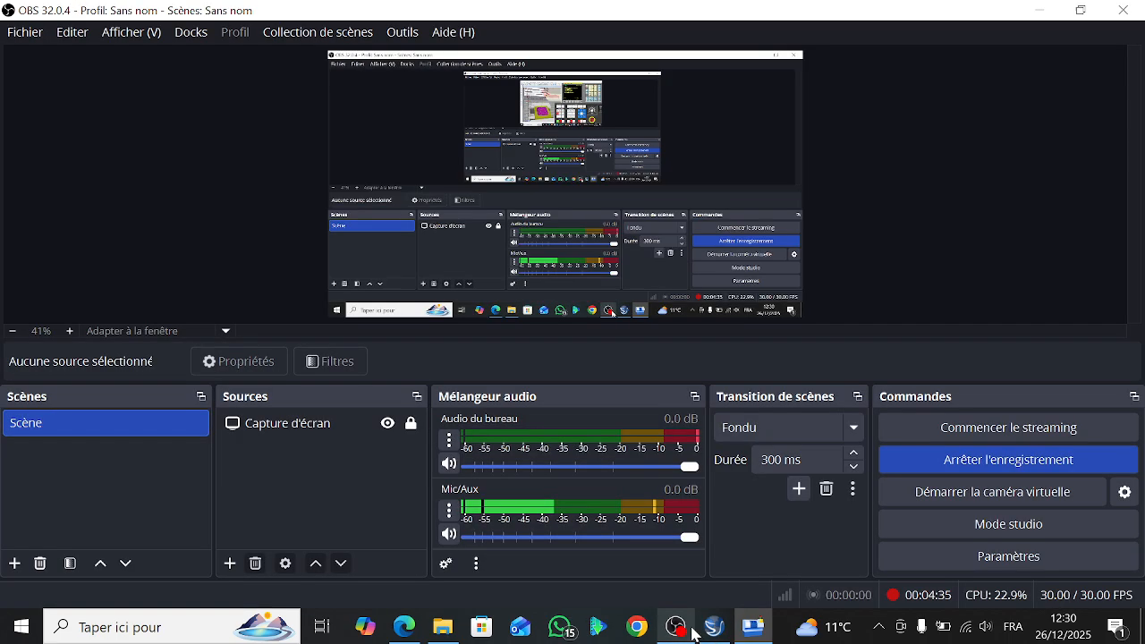